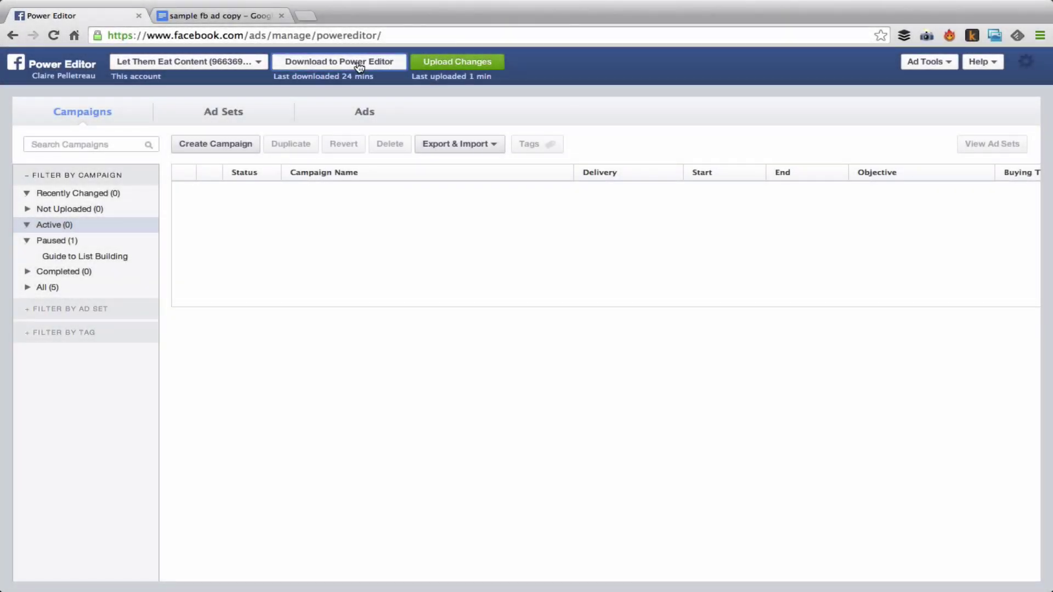
# Download the current ad account's latest data, discarding any unuploaded changes.
pyautogui.click(359, 63)
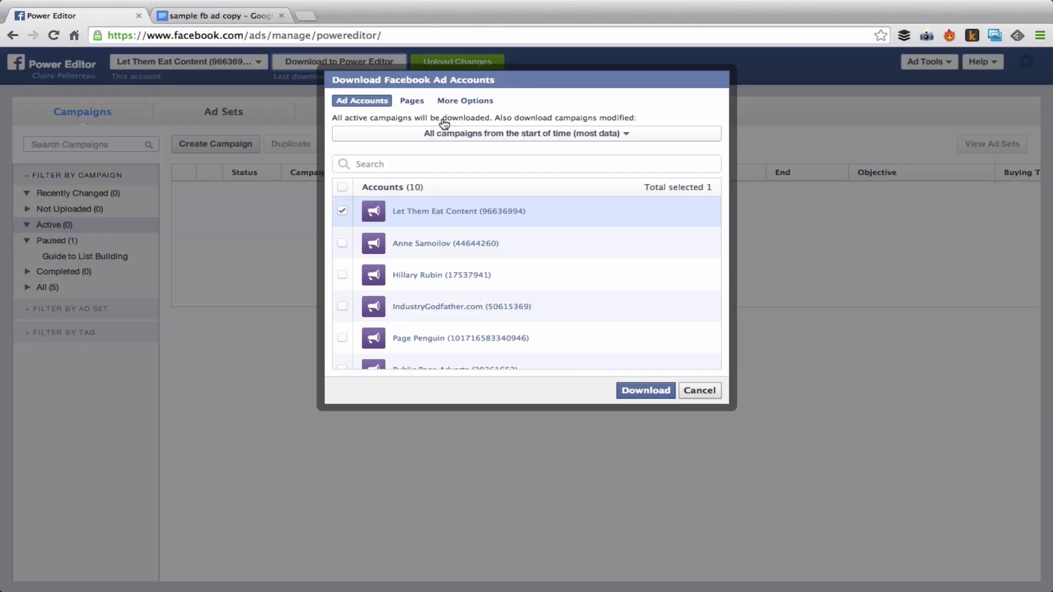
pyautogui.click(660, 390)
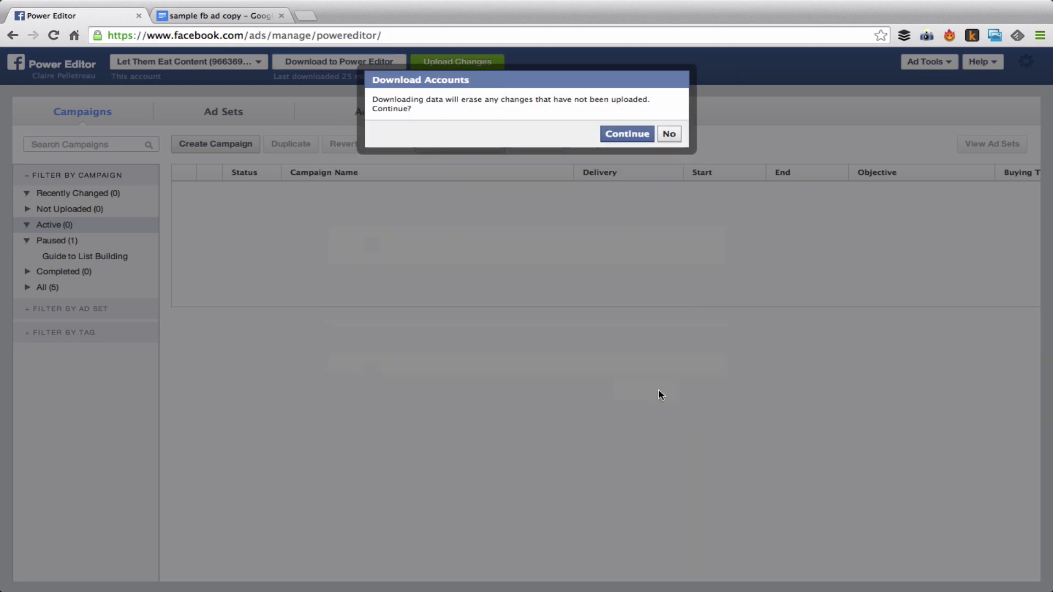
pyautogui.click(611, 135)
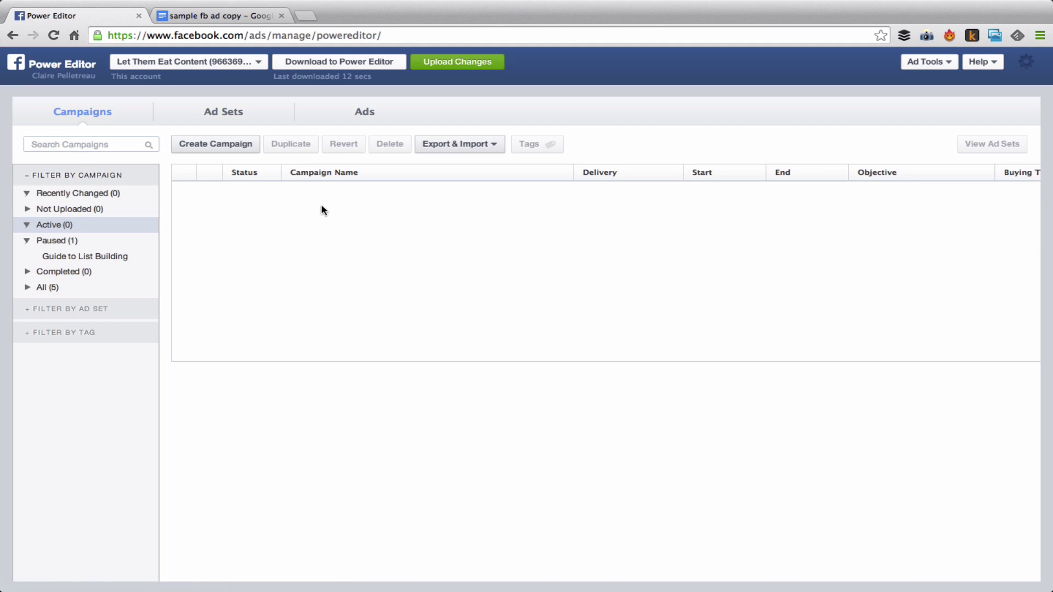
# Create the auction campaign 'Exmaple Campaign' with the Website Conversions objective.
pyautogui.click(218, 147)
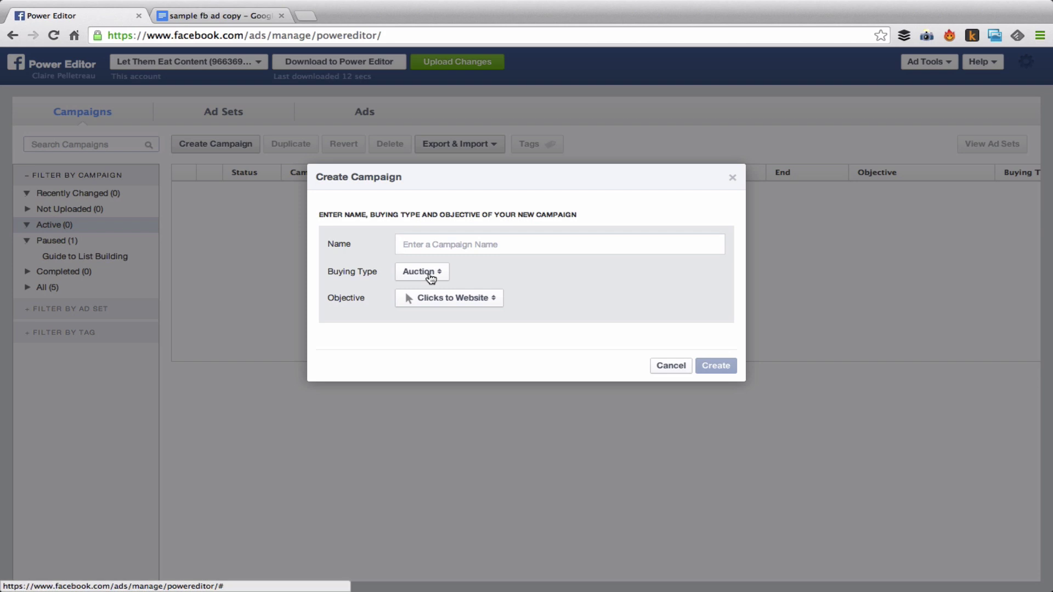
pyautogui.click(479, 298)
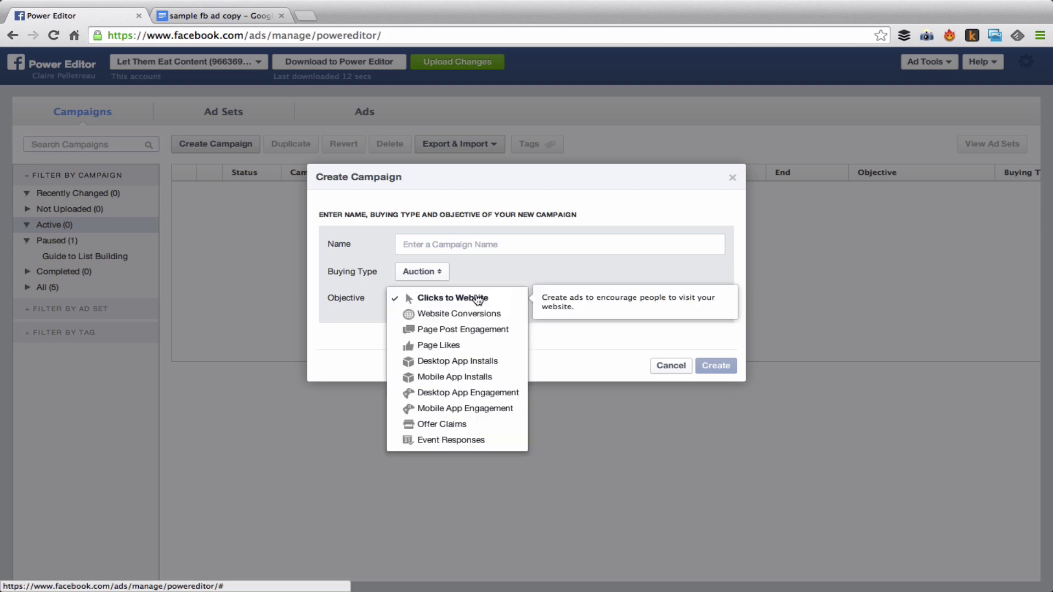
pyautogui.click(503, 312)
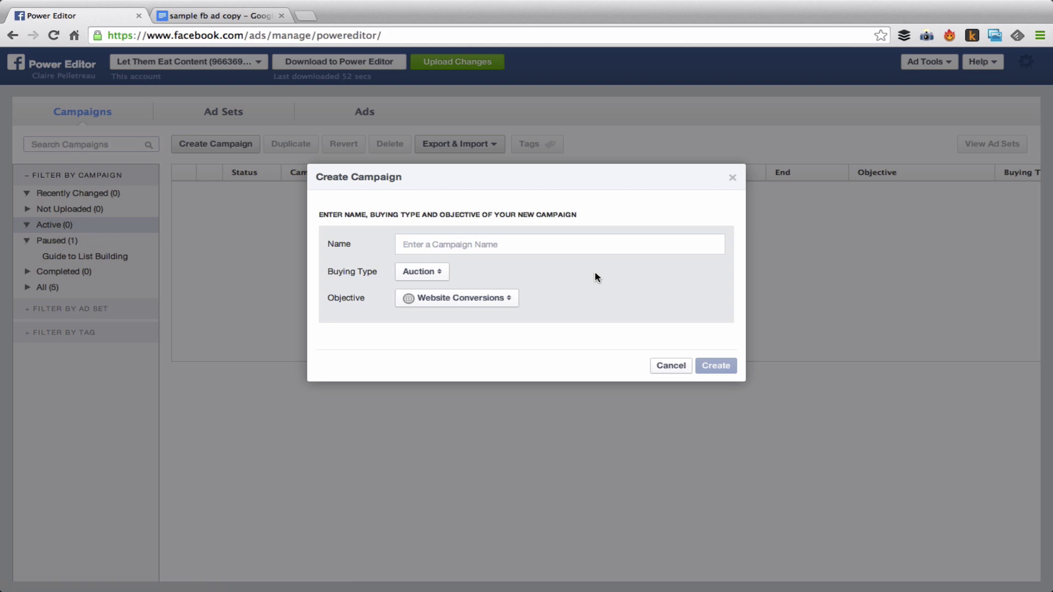
pyautogui.write('Exmap')
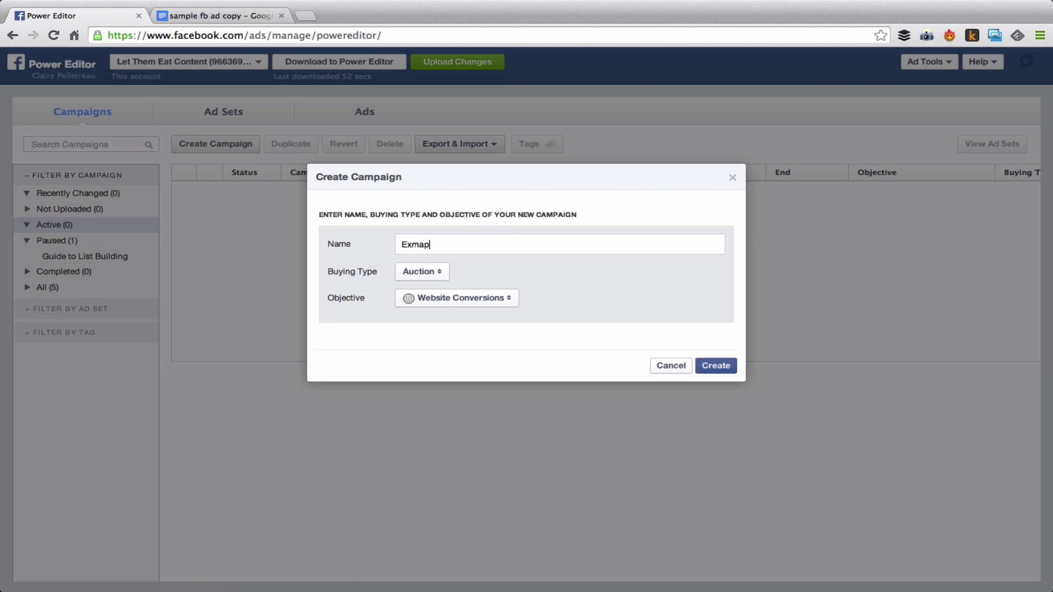
pyautogui.write('le Campaign')
pyautogui.click(723, 365)
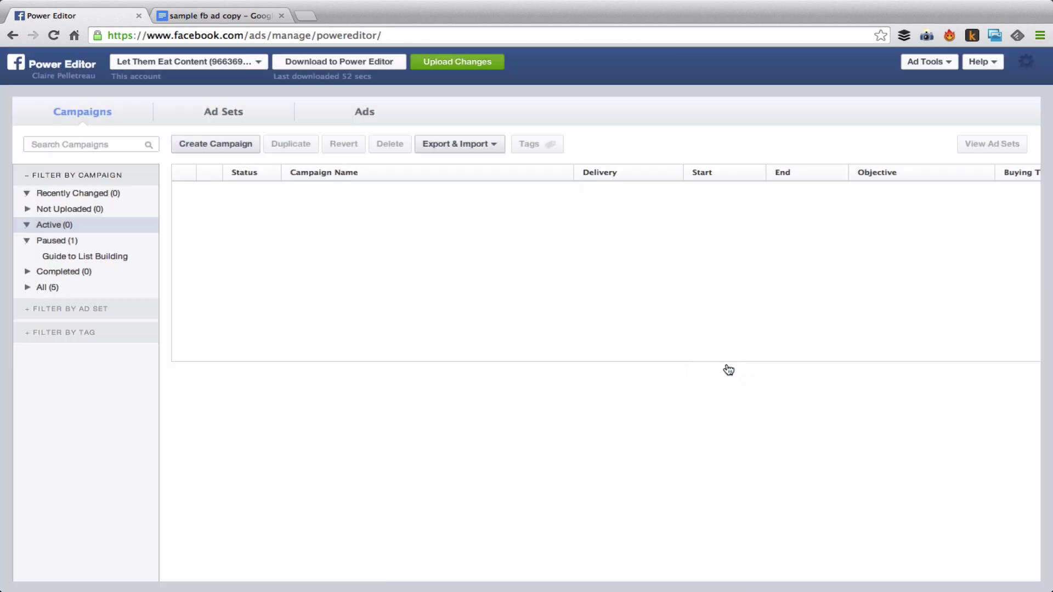
# Add an ad set named 'Women' under Exmaple Campaign.
pyautogui.click(222, 117)
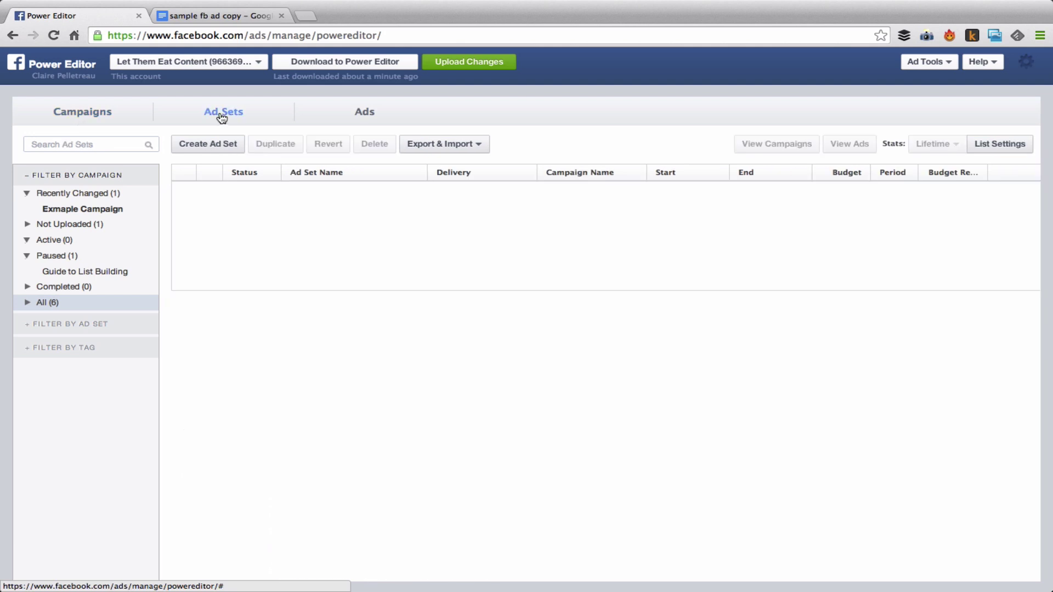
pyautogui.click(237, 145)
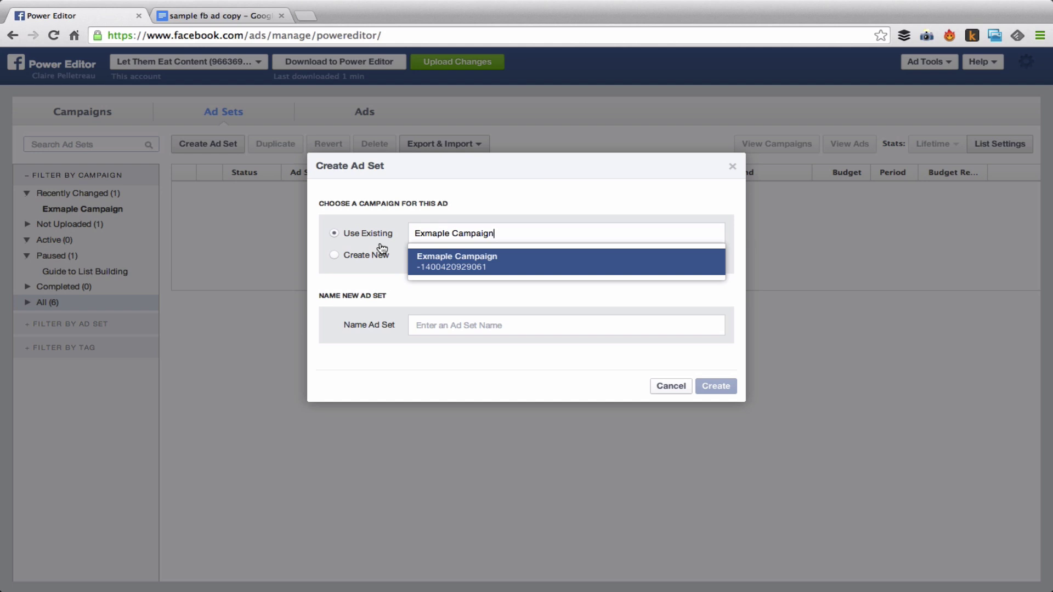
pyautogui.click(450, 262)
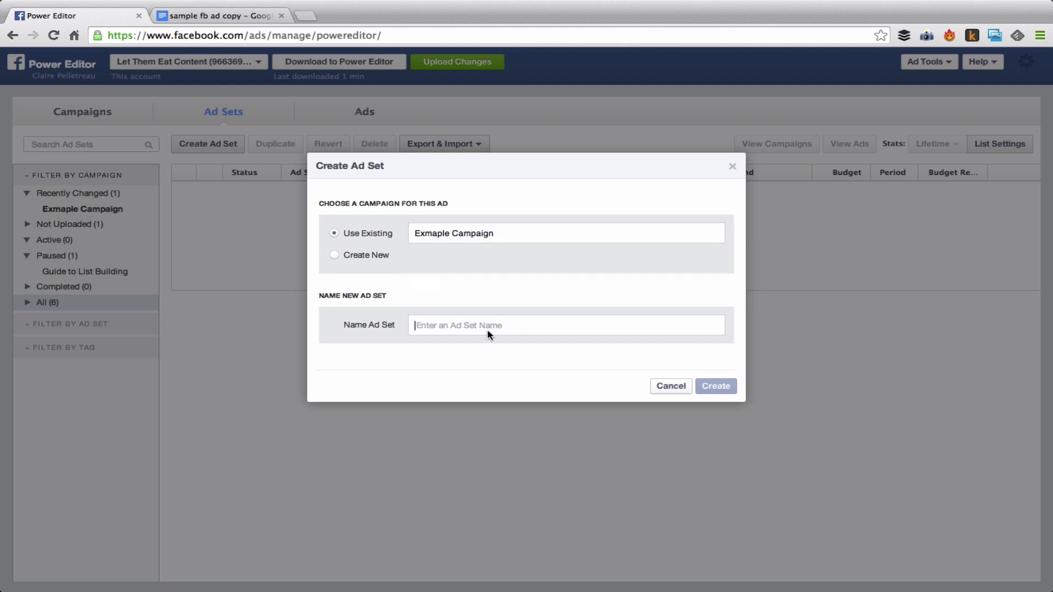
pyautogui.write('Women')
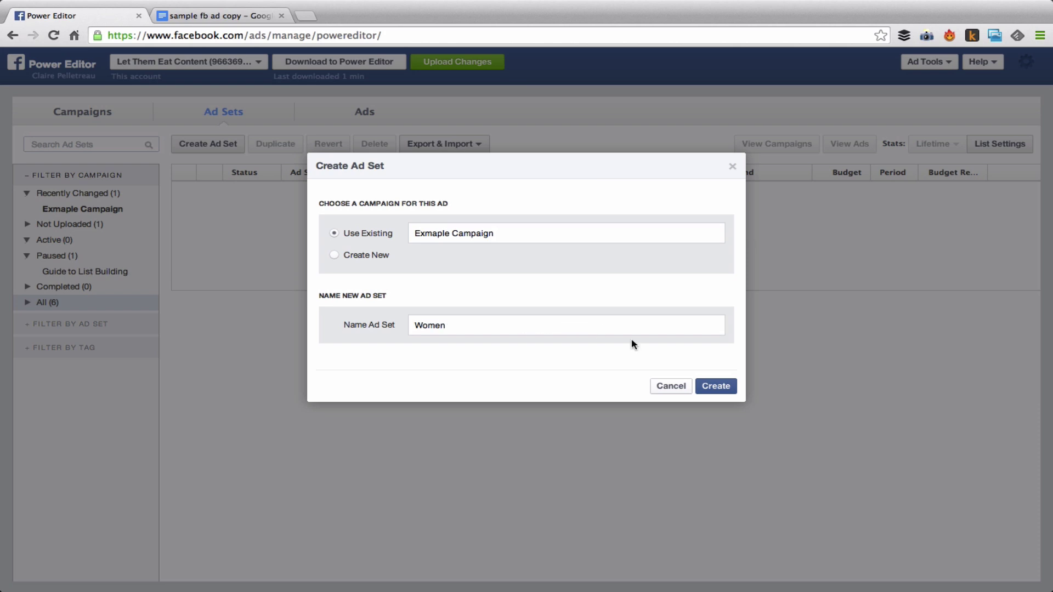
pyautogui.click(723, 388)
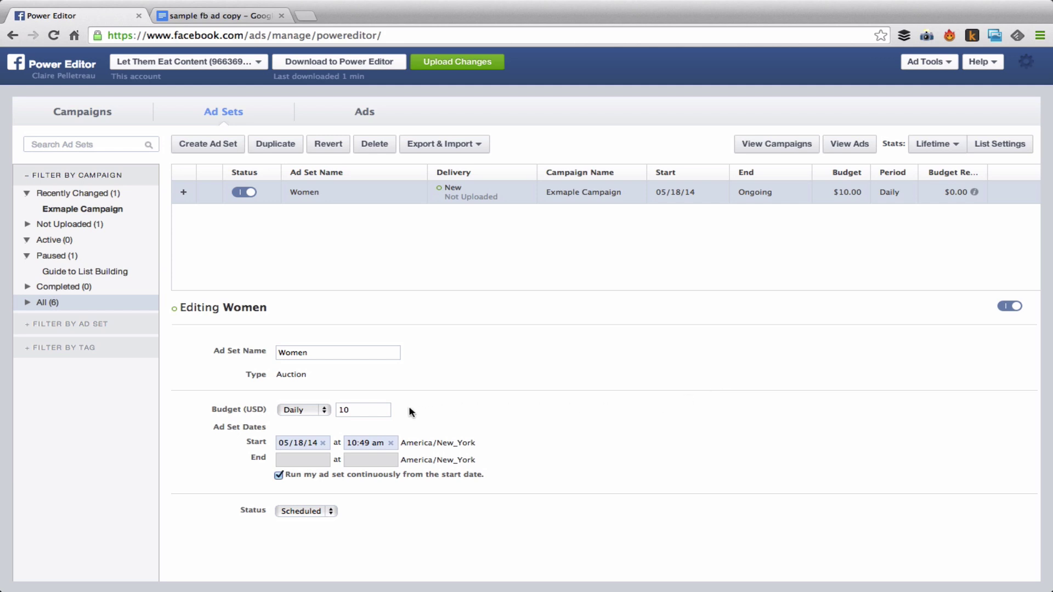
# Change the Women ad set's daily budget from $10 to $50.
pyautogui.doubleClick(351, 410)
pyautogui.write('50')
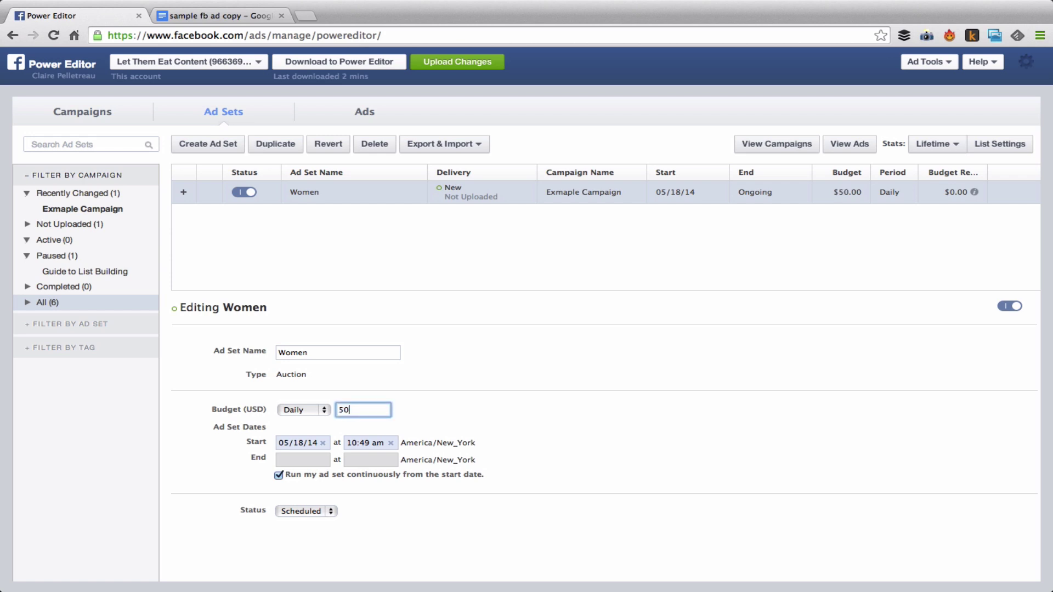
pyautogui.click(484, 419)
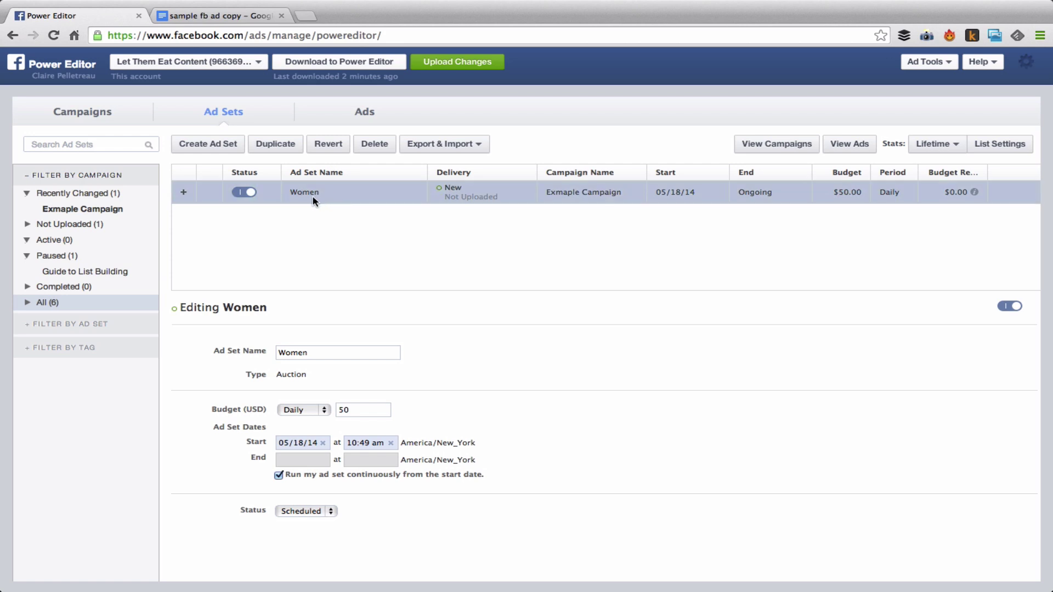
# Start a new ad named 'women ad 1' in Exmaple Campaign's Women ad set.
pyautogui.click(365, 110)
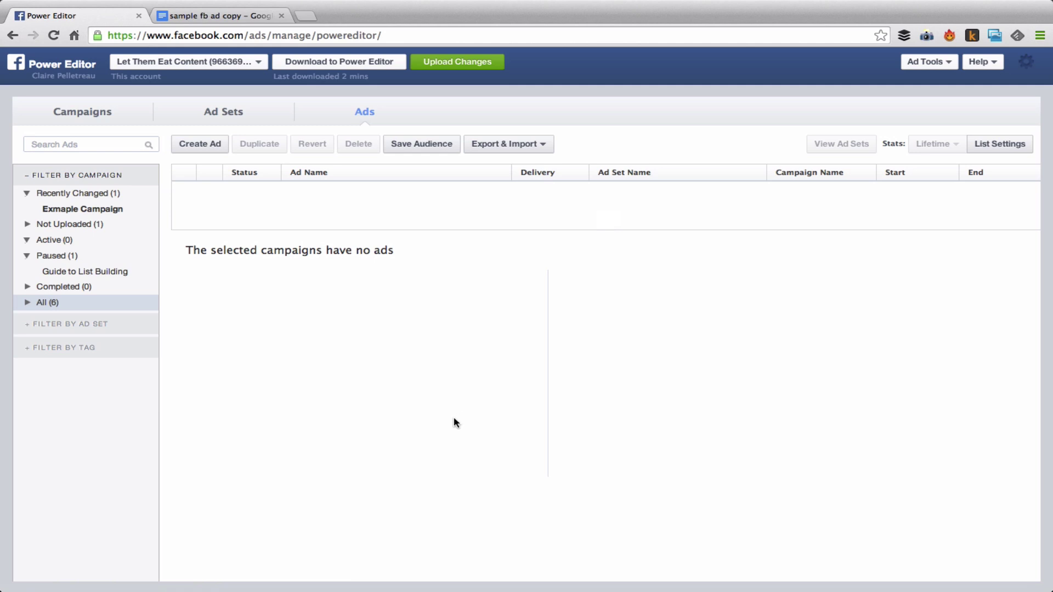
pyautogui.click(205, 146)
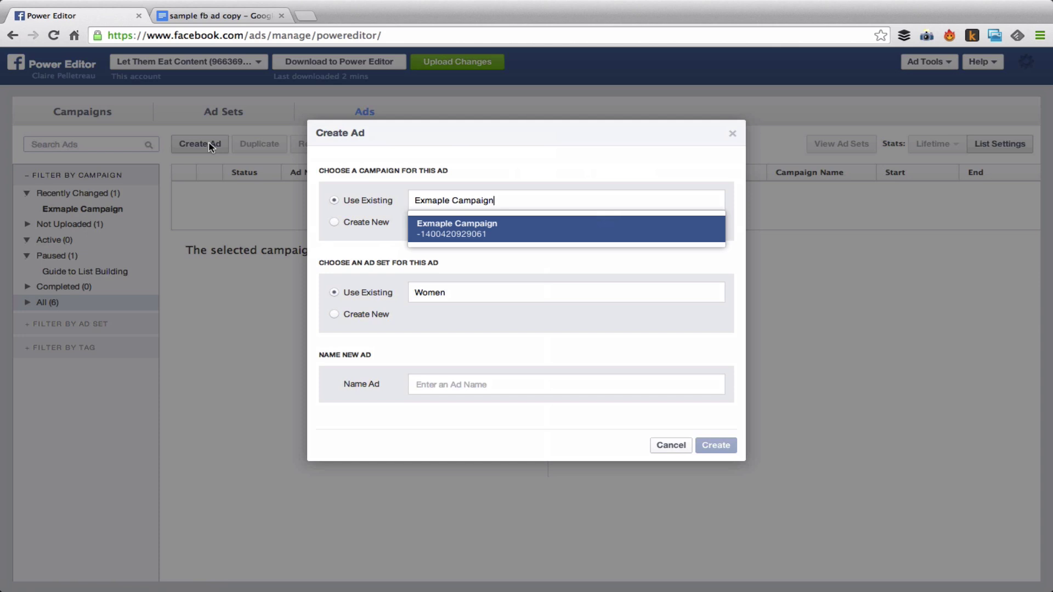
pyautogui.click(496, 229)
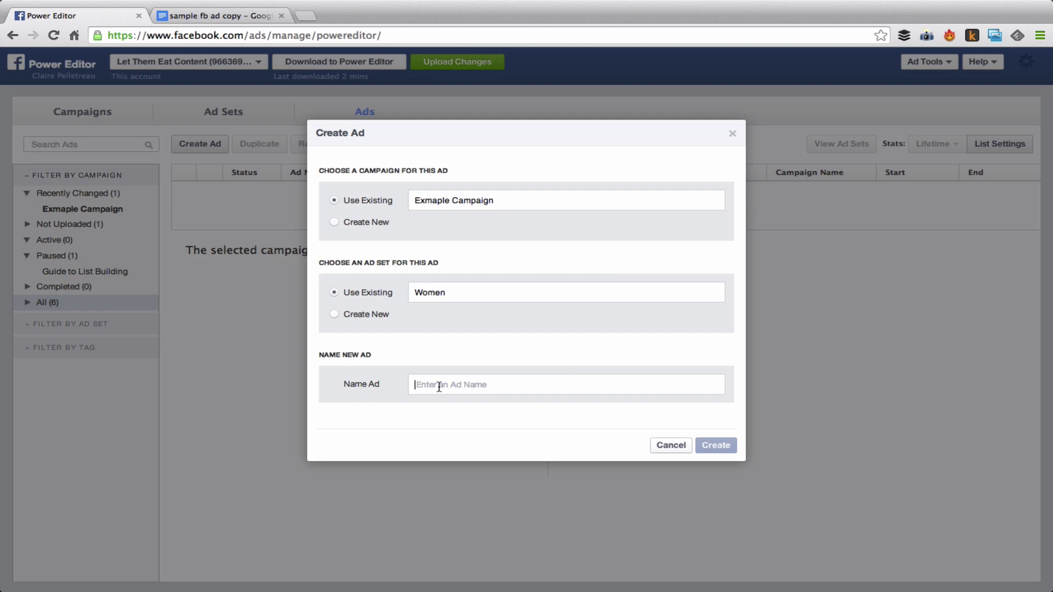
pyautogui.write('women')
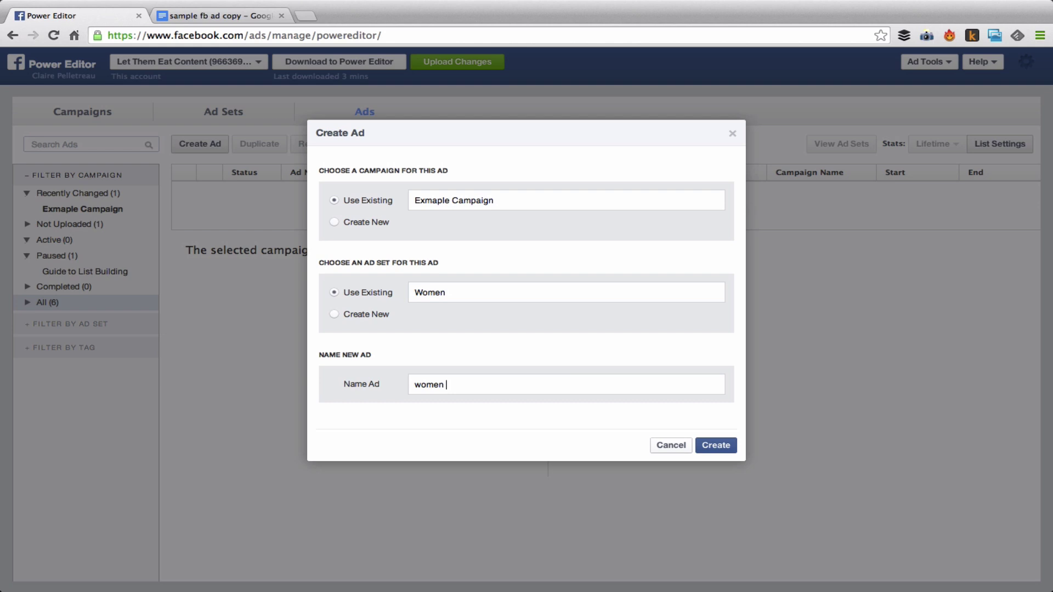
pyautogui.write('ad 1')
# Create women ad 1 and switch its Facebook page from CrossFit Workouts to the personal page.
pyautogui.click(716, 444)
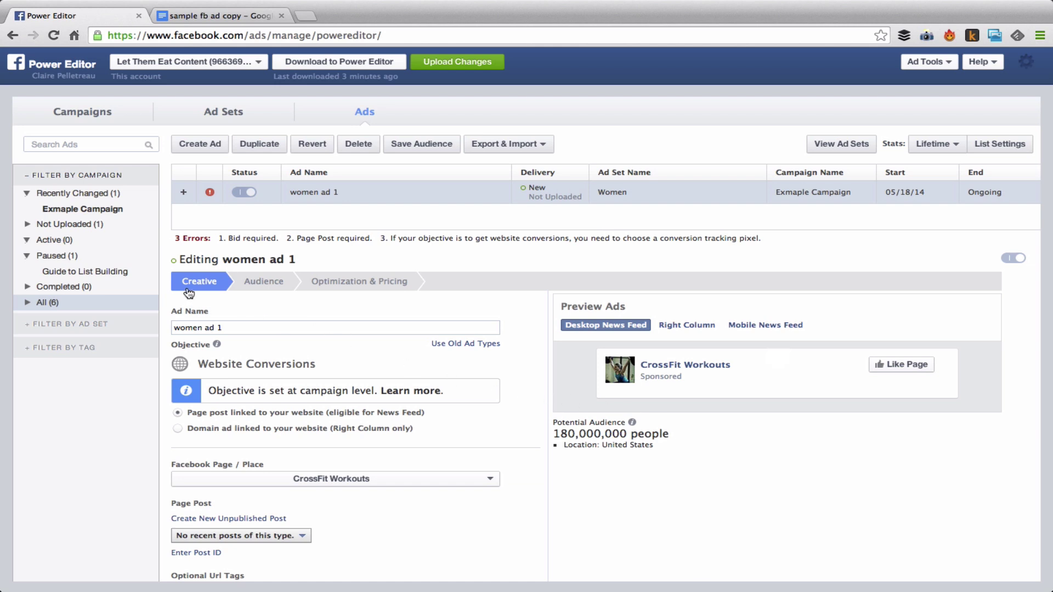
pyautogui.scroll(-2, 337, 350)
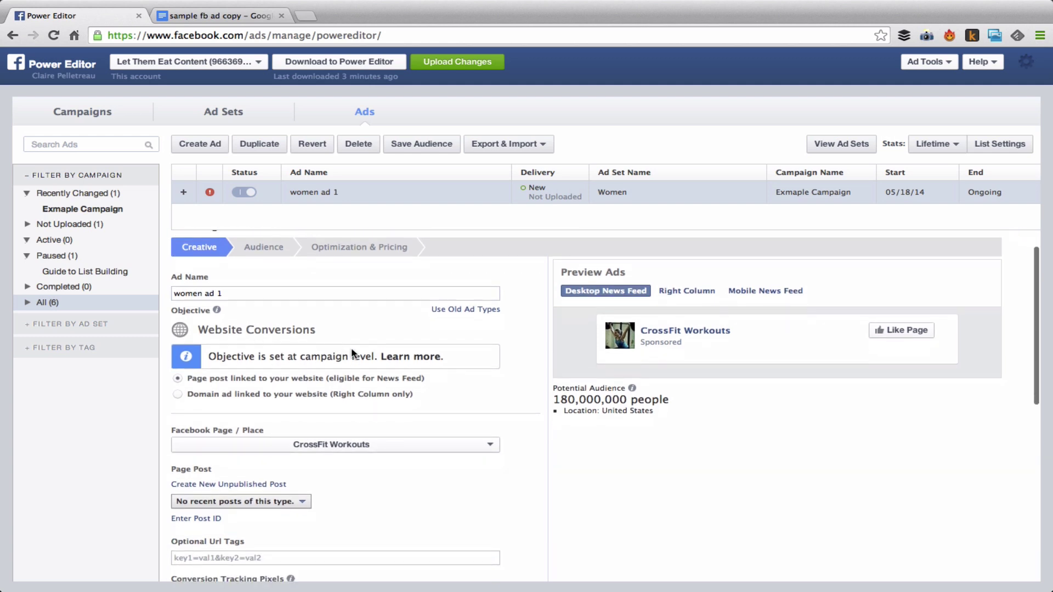
pyautogui.scroll(-4, 352, 353)
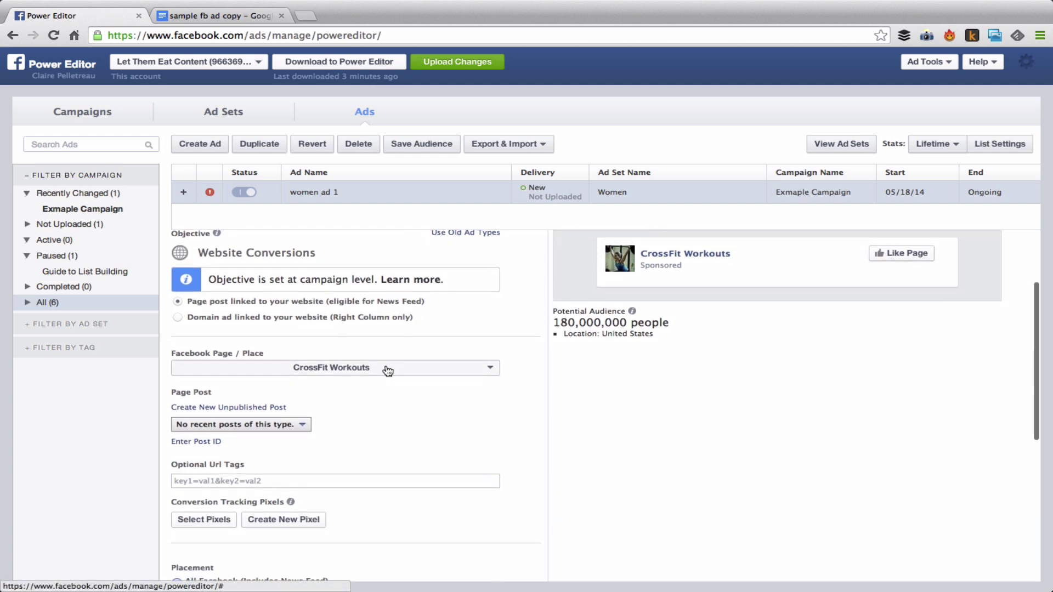
pyautogui.click(387, 369)
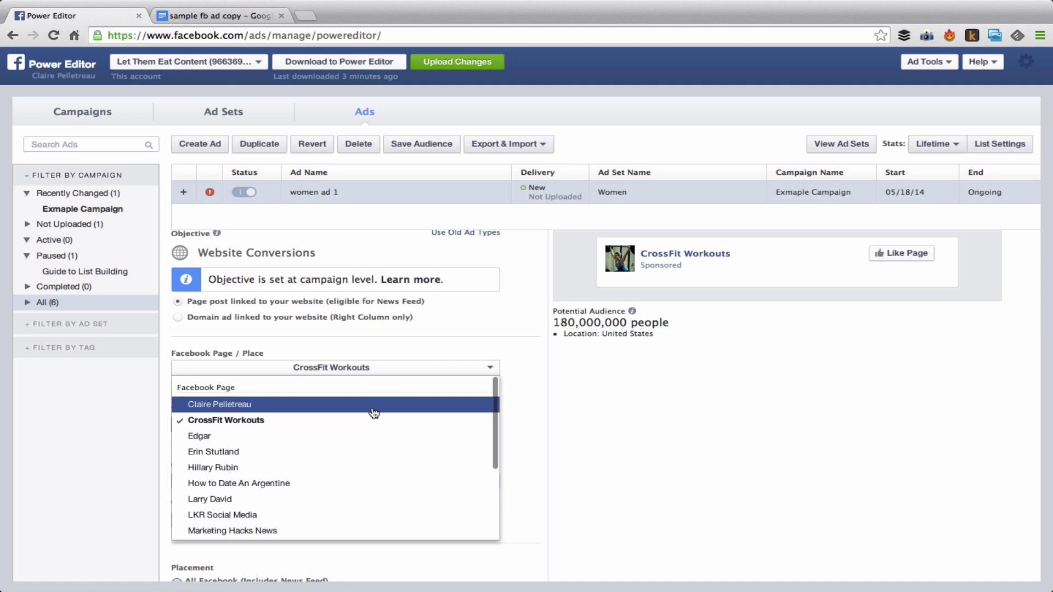
pyautogui.click(373, 413)
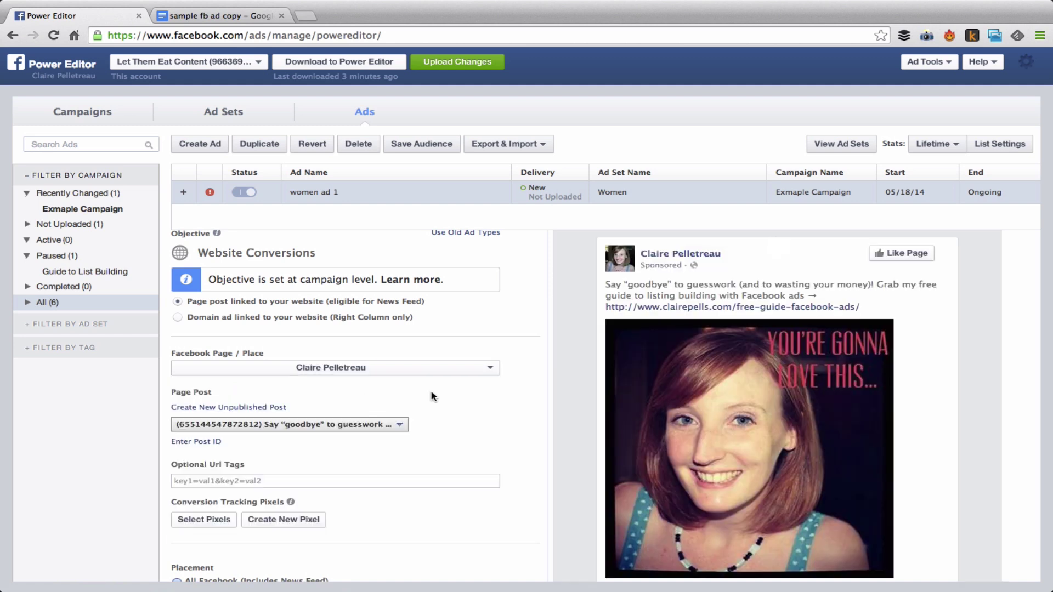
# Keep the first page post, 'Say "goodbye" to guesswork', as the promoted post.
pyautogui.scroll(-3, 434, 396)
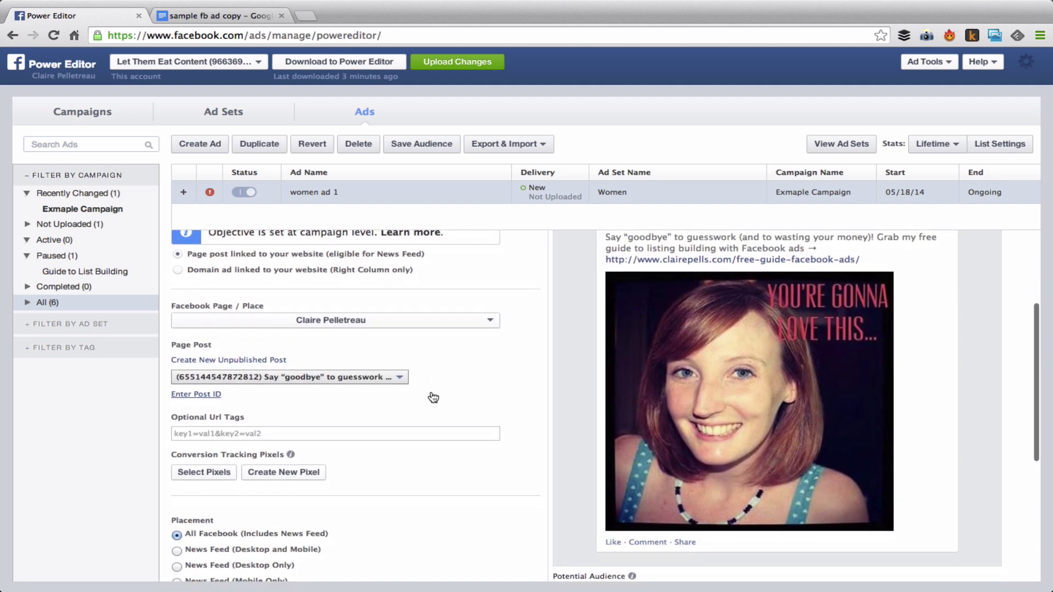
pyautogui.click(339, 377)
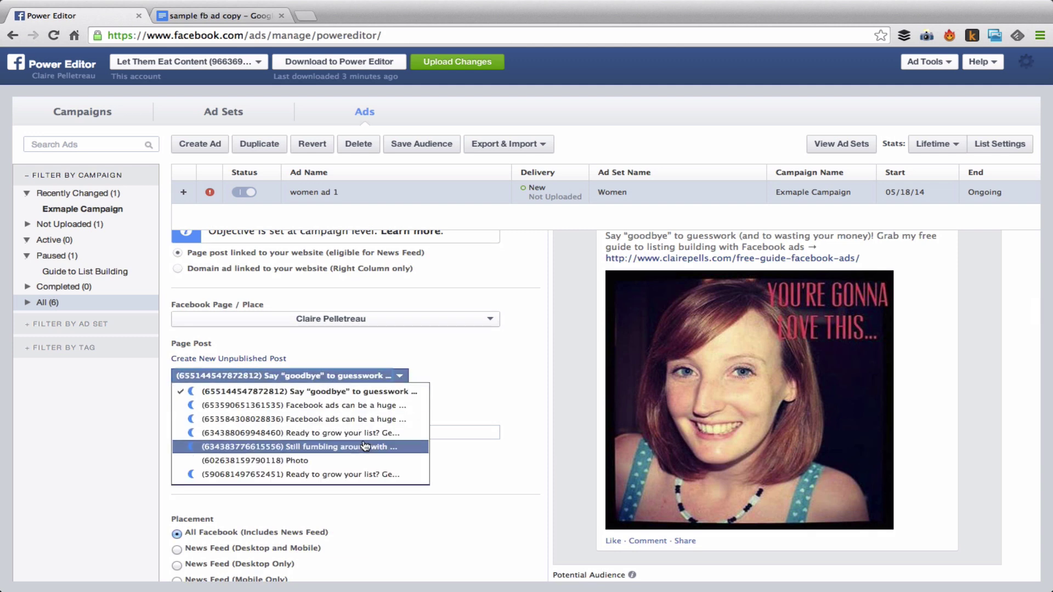
pyautogui.click(383, 354)
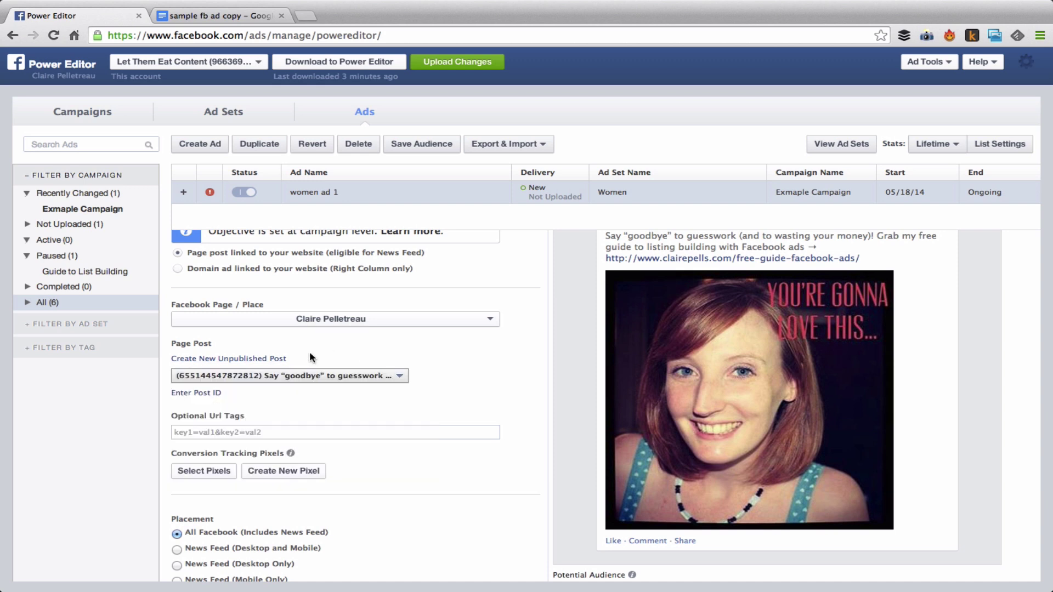
# Draft a new unpublished Photo page post using cp-facebook-ad.jpeg as its image.
pyautogui.click(279, 359)
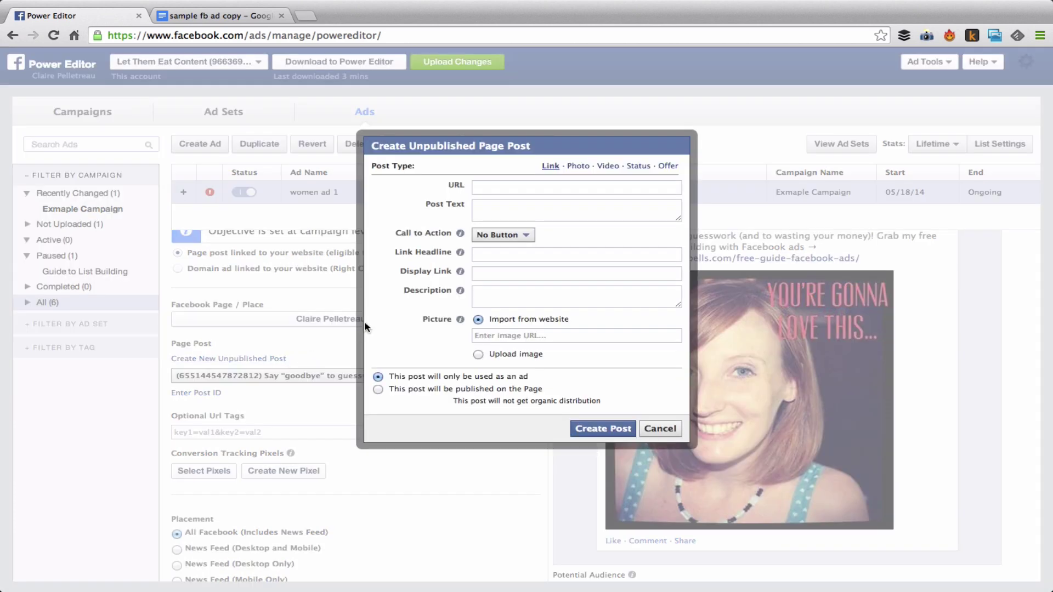
pyautogui.click(579, 167)
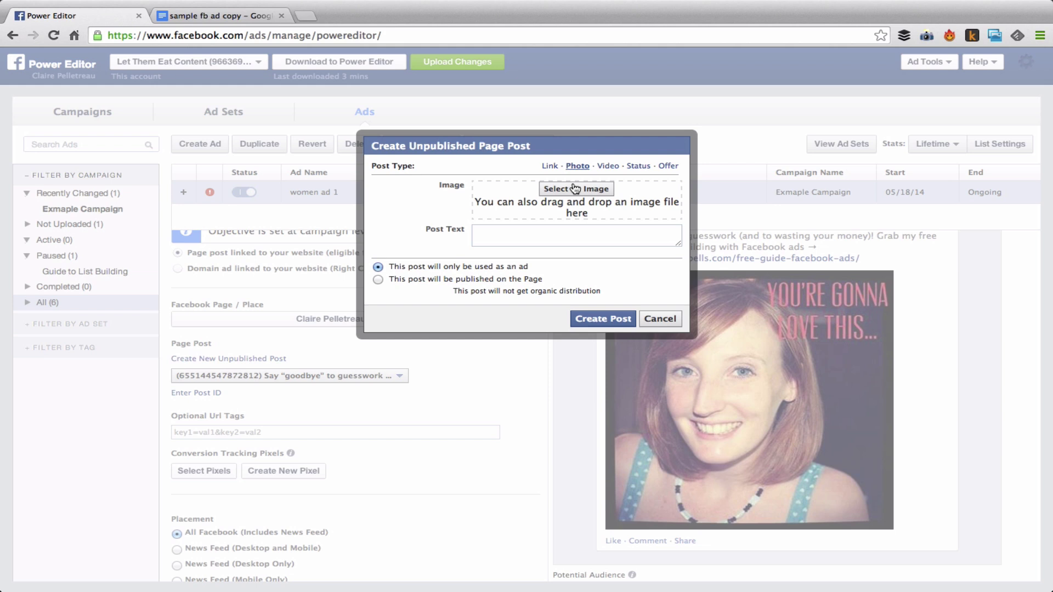
pyautogui.click(550, 167)
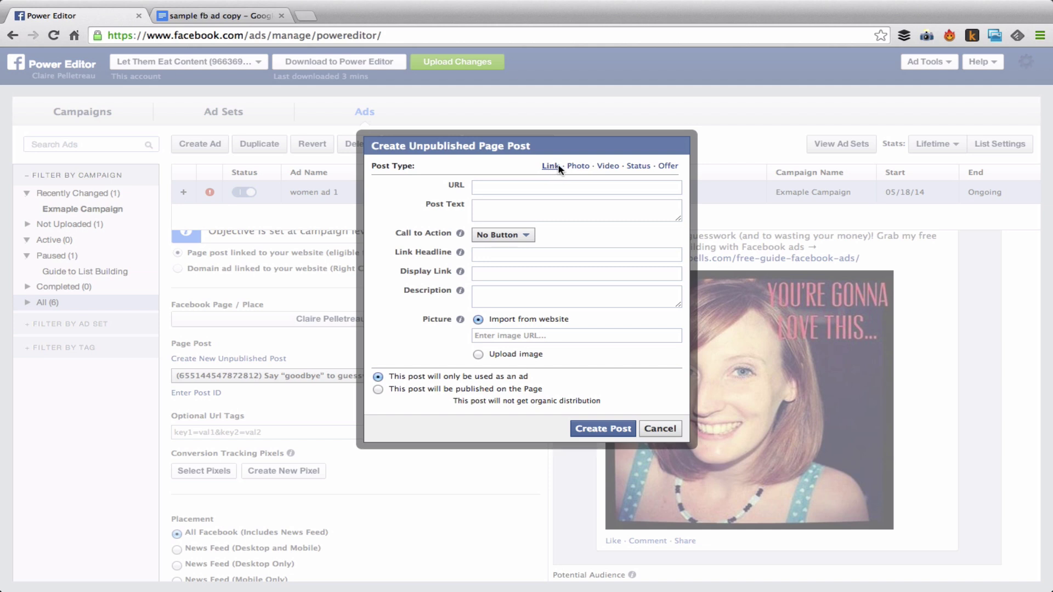
pyautogui.click(573, 168)
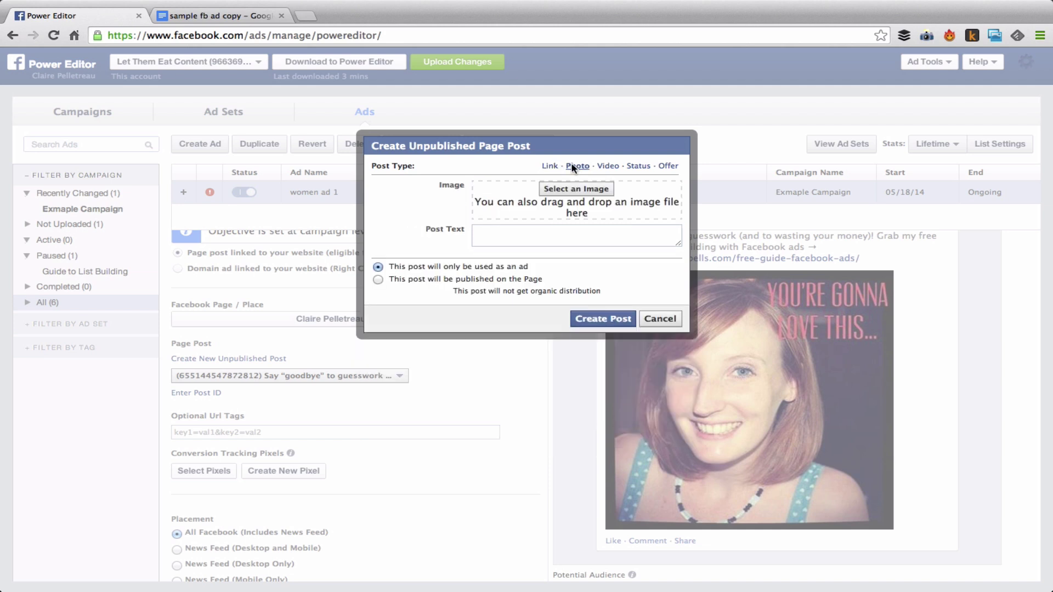
pyautogui.click(576, 188)
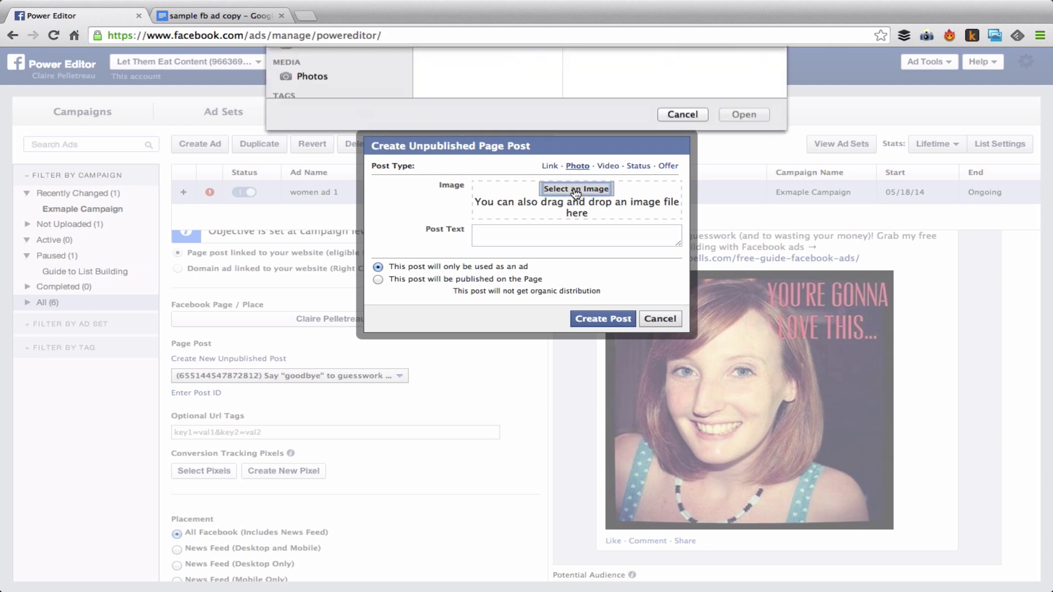
pyautogui.click(634, 61)
pyautogui.write('cp-')
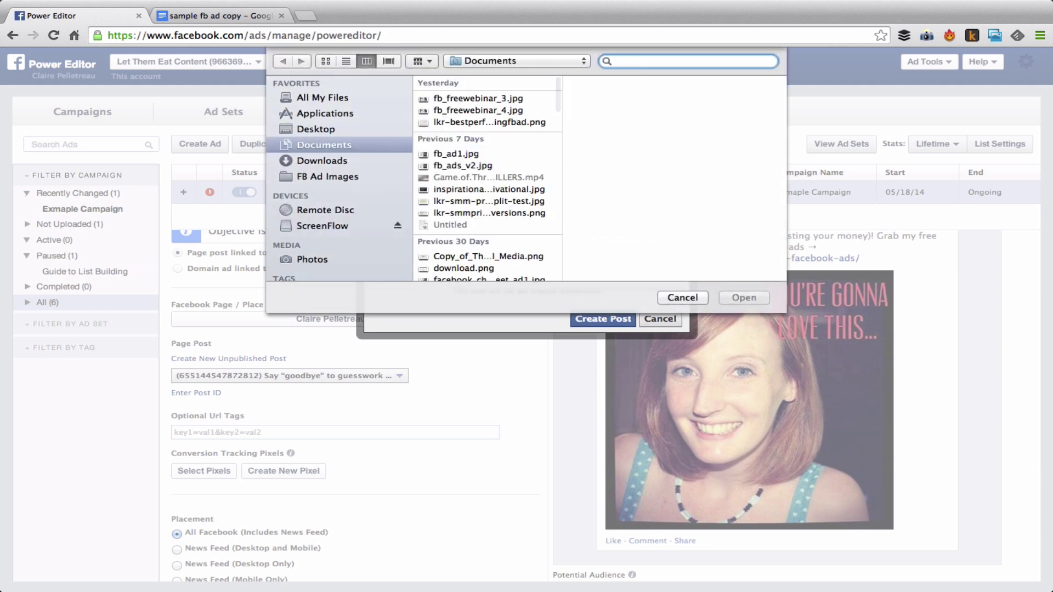
pyautogui.click(463, 115)
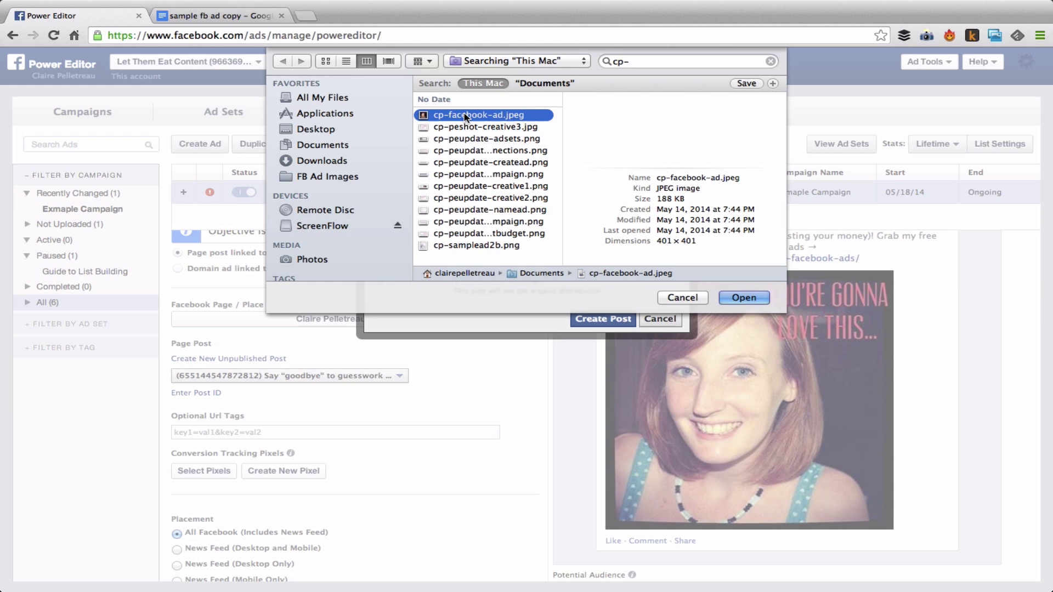
pyautogui.click(741, 298)
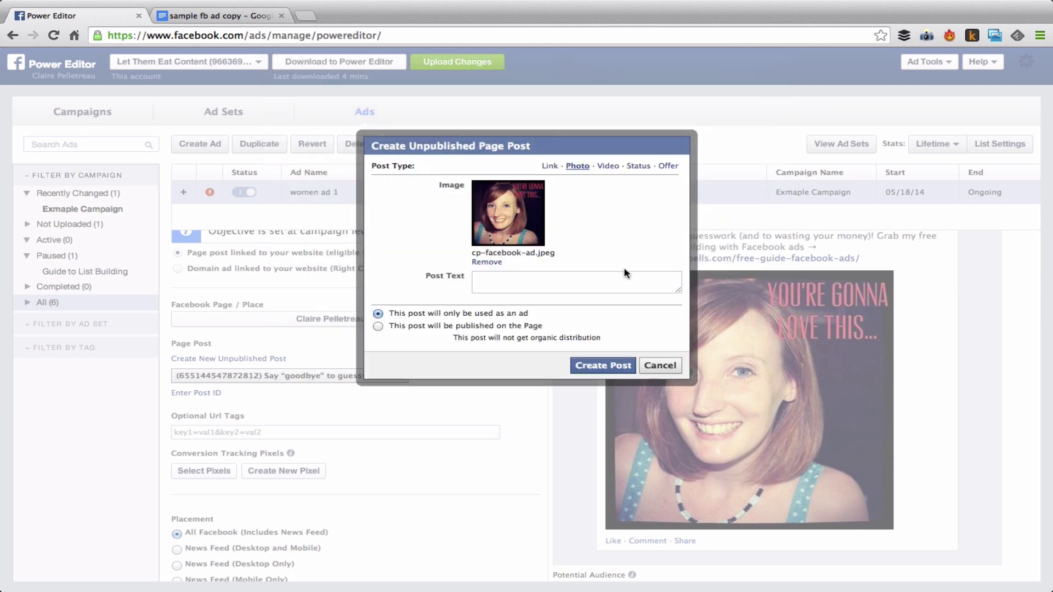
pyautogui.click(510, 282)
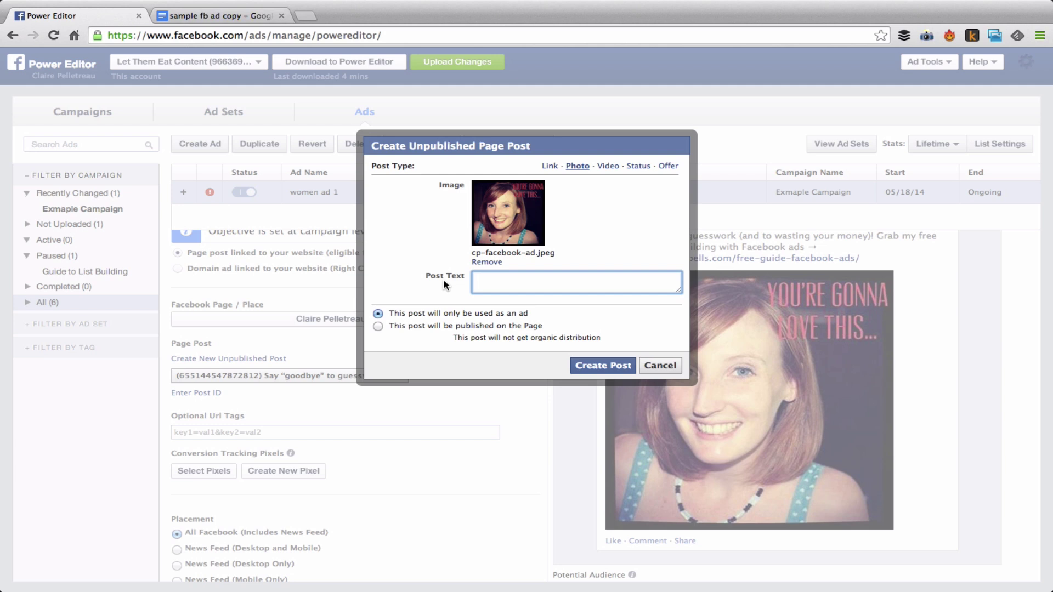
# Select the 'Say "goodbye" to guesswork' paragraph in the 'sample fb ad copy' document.
pyautogui.click(245, 18)
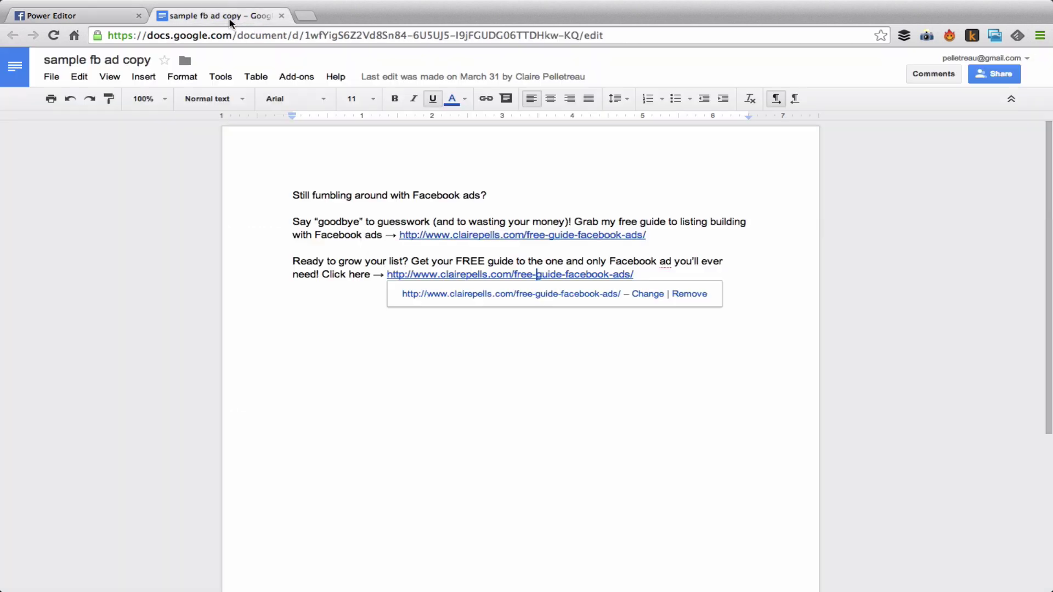
pyautogui.moveTo(649, 235); pyautogui.dragTo(287, 222)
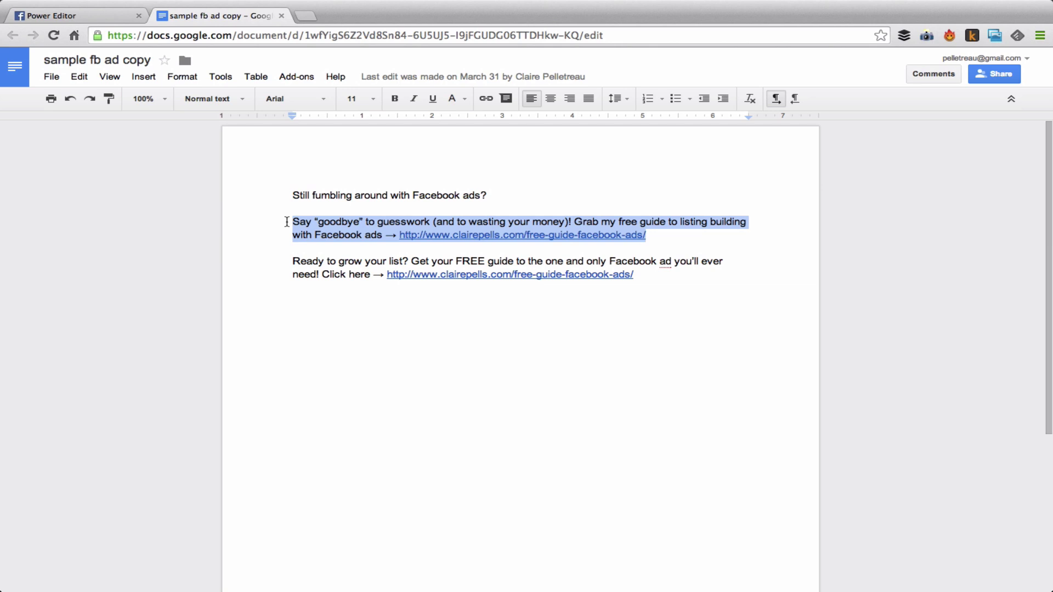
pyautogui.click(109, 18)
# Paste the 'Say "goodbye" to guesswork' copy as the post text and create the photo post.
pyautogui.write('Say "goodbye" to guesswork (and to wasting your money)! Grab my free guide to list building with Facebook ads → http://www.clairepells.com/free-guide-facebook-ads/')
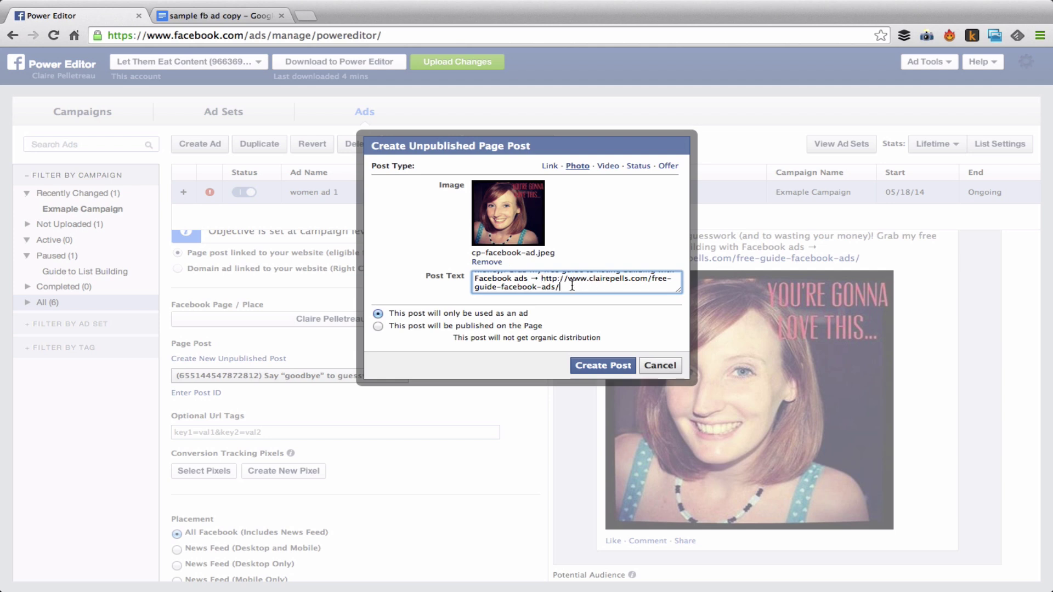
pyautogui.press('super+Up')
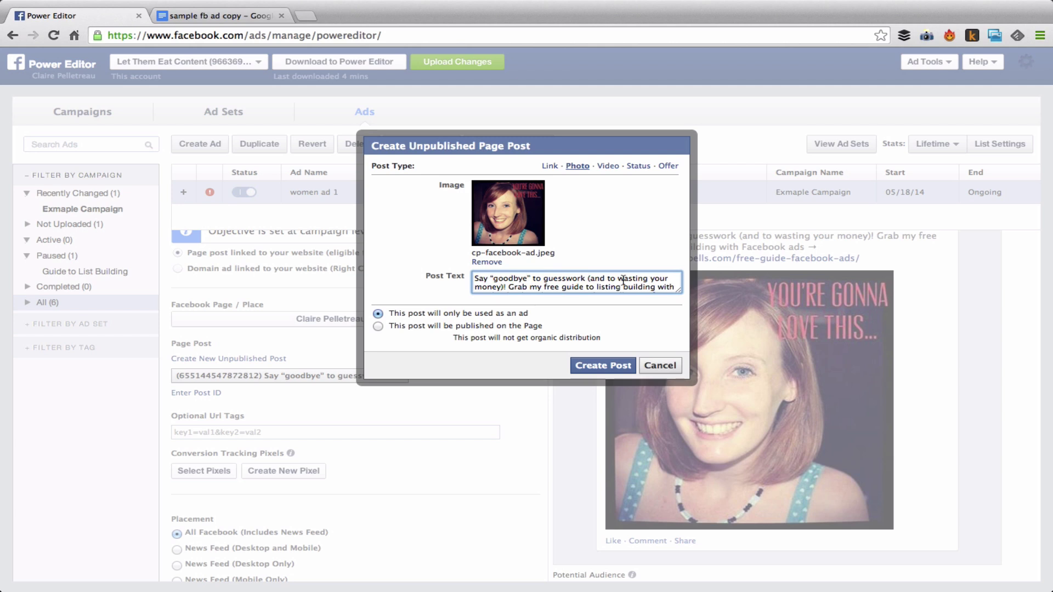
pyautogui.scroll(-2, 623, 280)
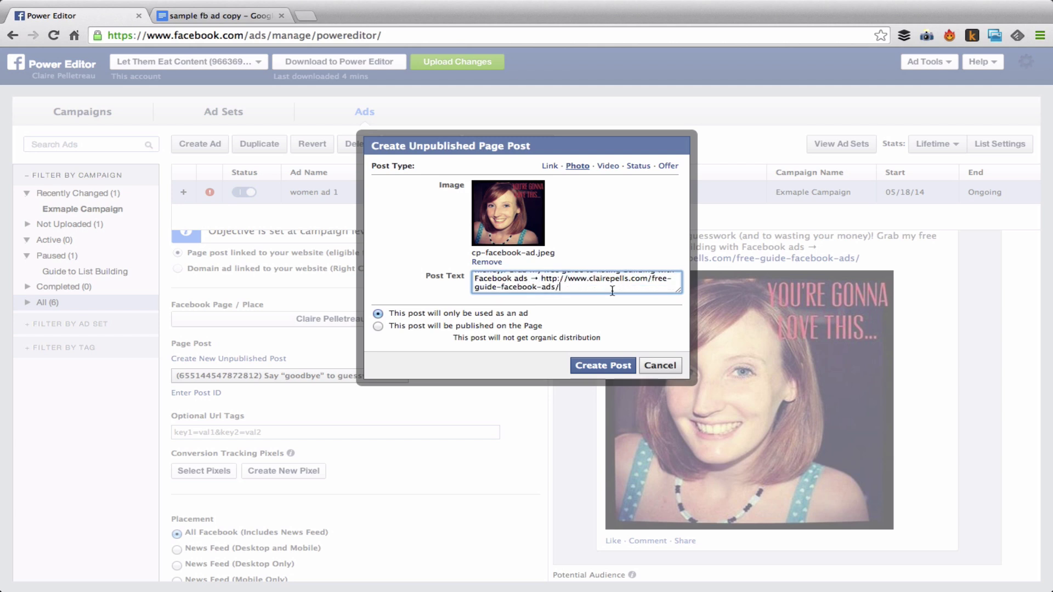
pyautogui.scroll(3, 609, 283)
pyautogui.scroll(-3, 609, 282)
pyautogui.click(613, 365)
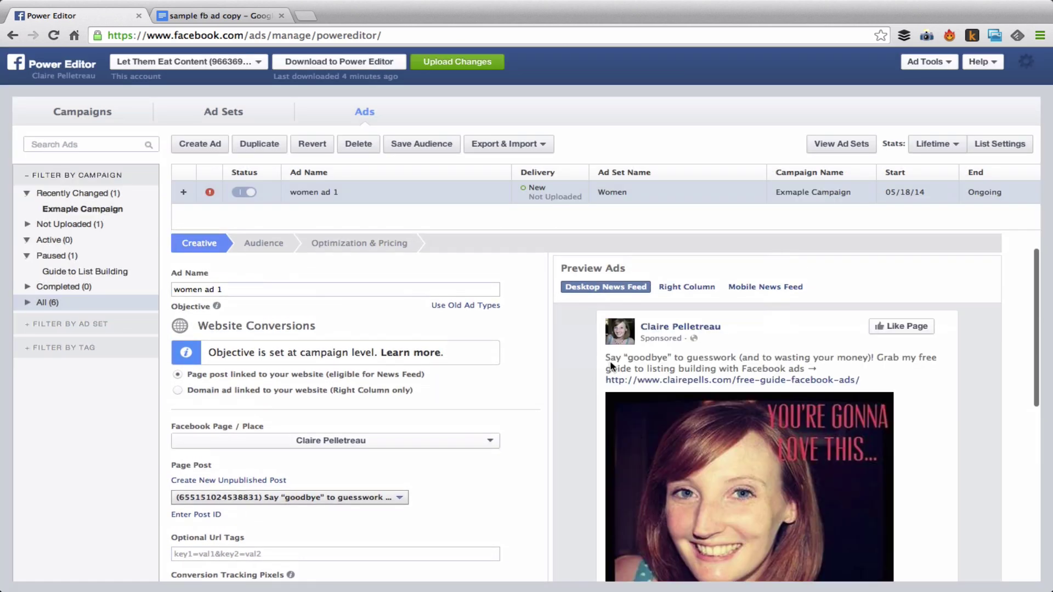
# After the post upload finishes, scroll the ad form down toward Conversion Tracking Pixels.
pyautogui.scroll(-2, 612, 367)
pyautogui.scroll(-2, 613, 366)
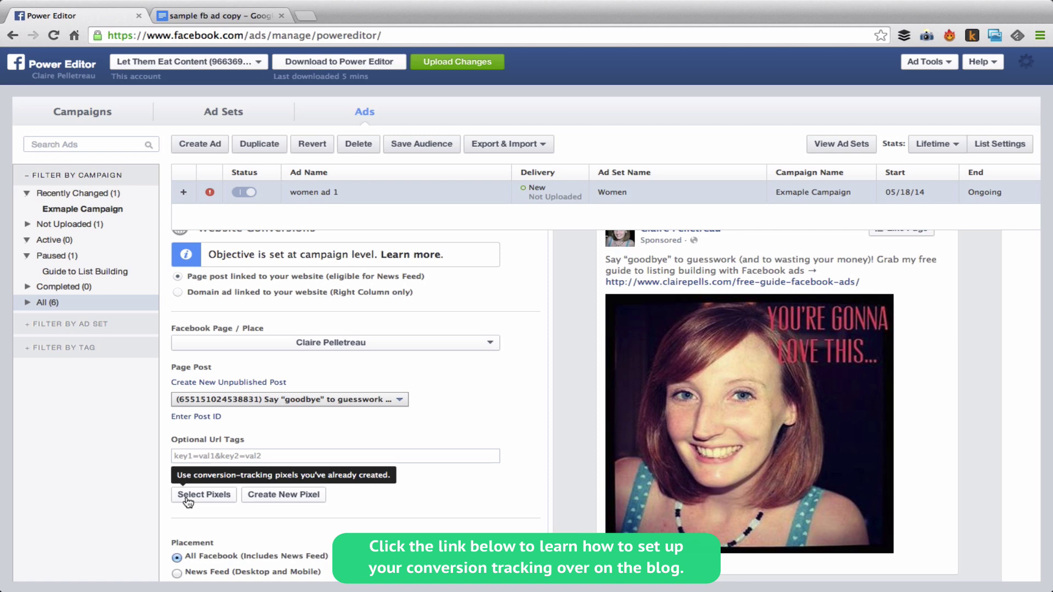
# Attach the FB Ads Guide pixel for conversion tracking.
pyautogui.click(188, 499)
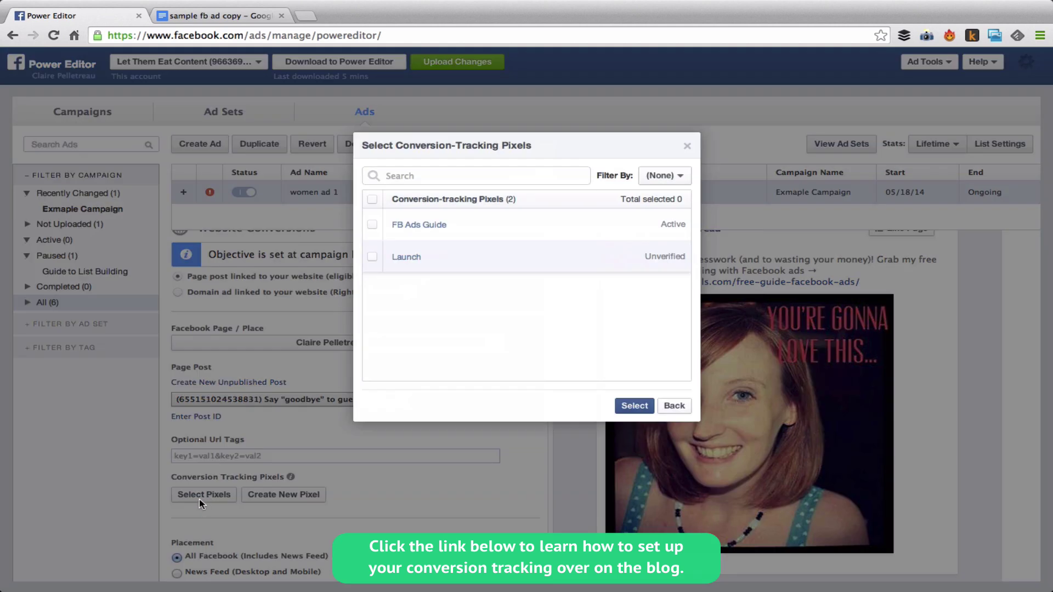
pyautogui.click(400, 227)
pyautogui.click(625, 407)
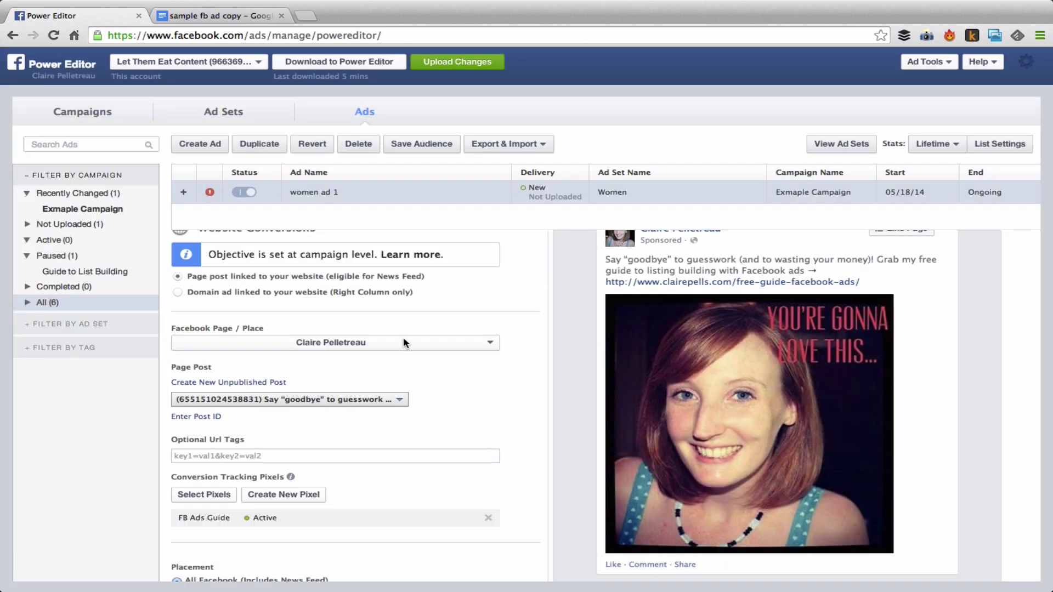
# Set placement to News Feed (Desktop and Mobile), keeping All mobile devices.
pyautogui.scroll(-3, 482, 400)
pyautogui.scroll(-5, 482, 400)
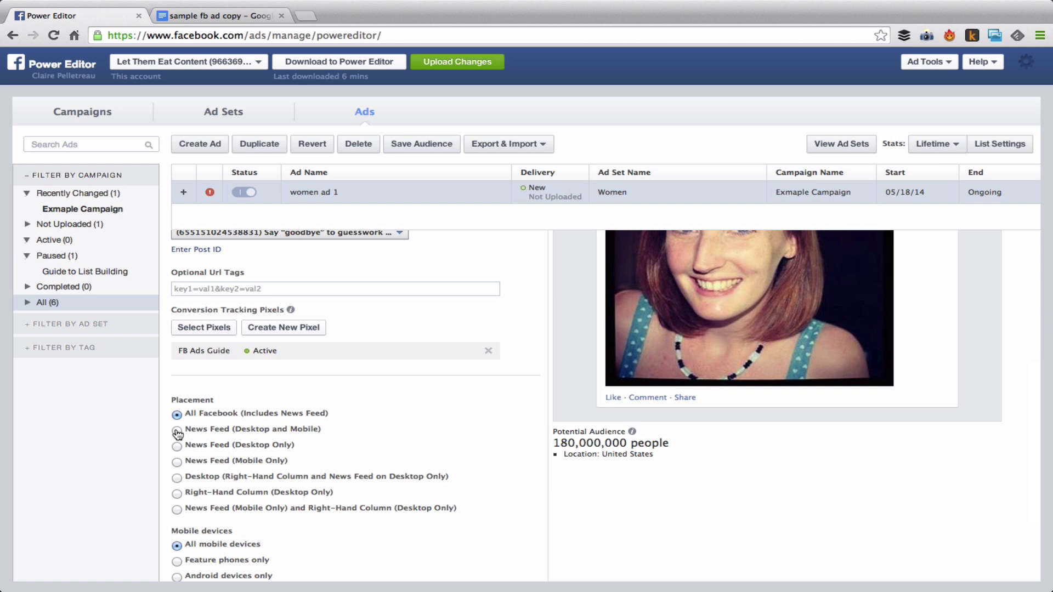
pyautogui.click(176, 431)
pyautogui.click(177, 447)
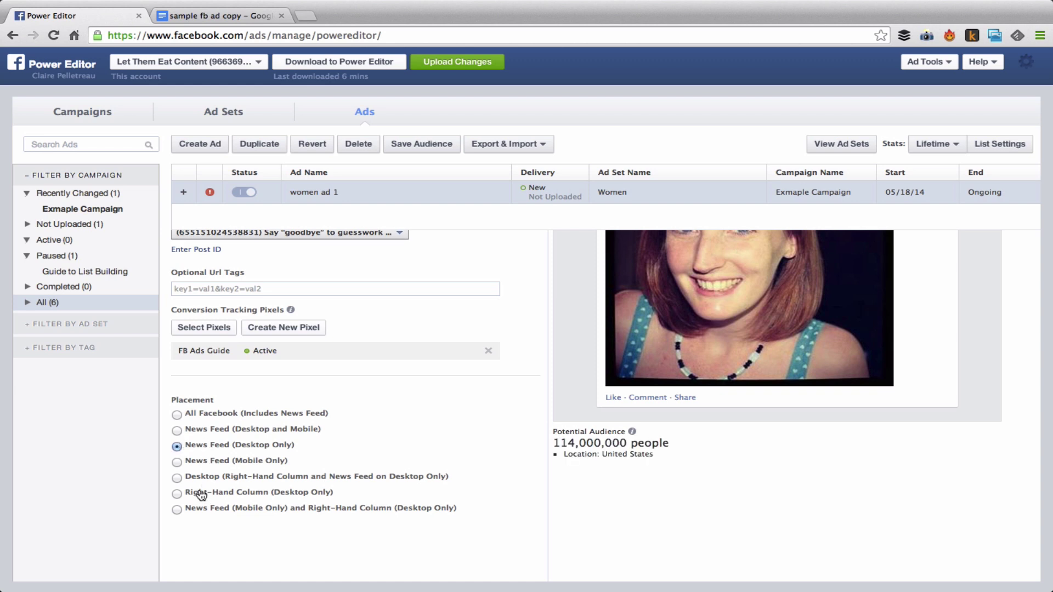
pyautogui.click(177, 431)
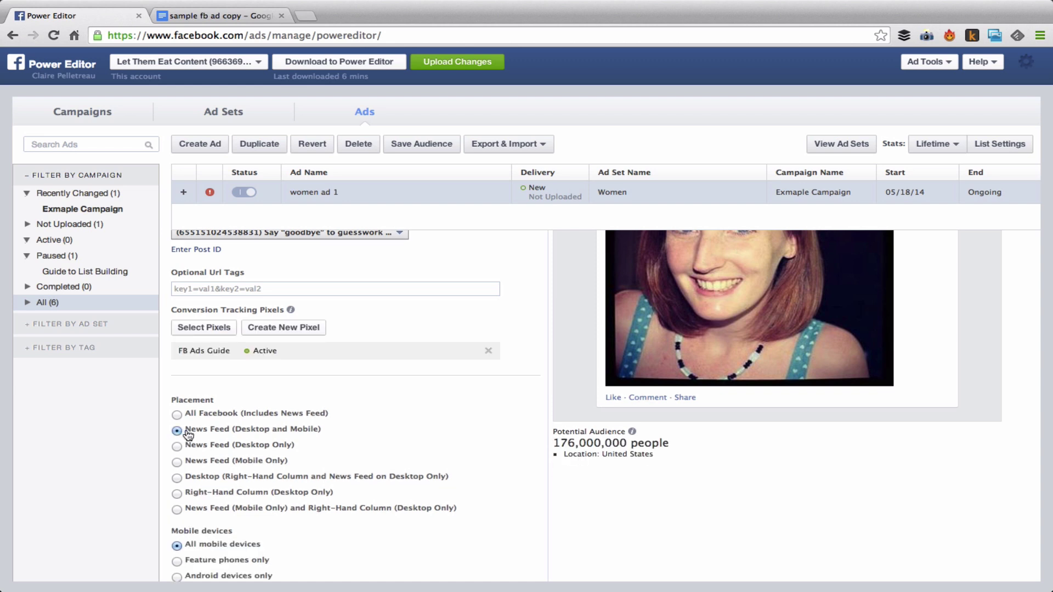
pyautogui.scroll(-1, 415, 471)
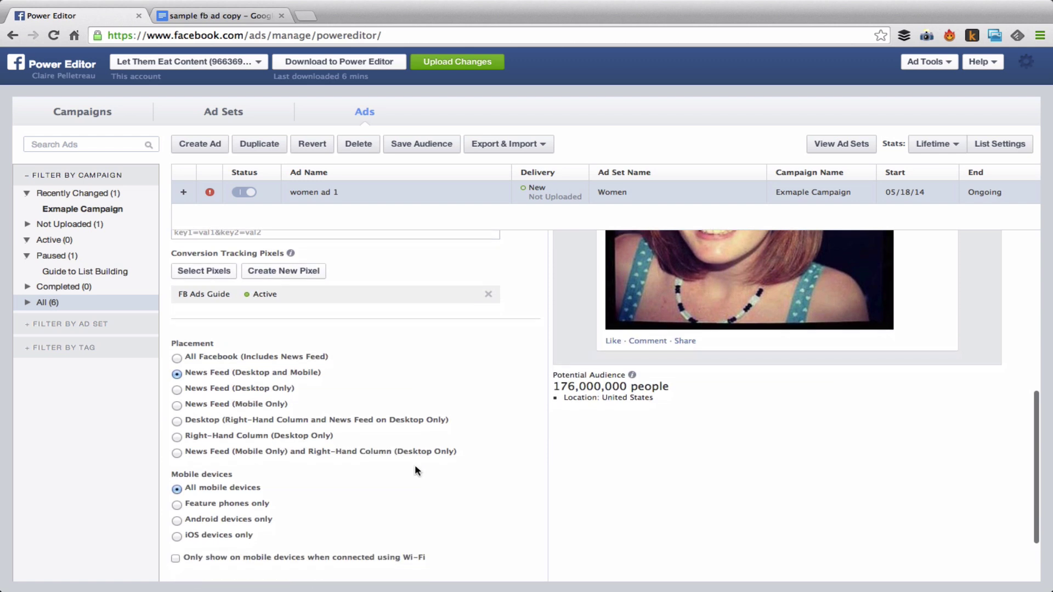
pyautogui.scroll(-1, 415, 471)
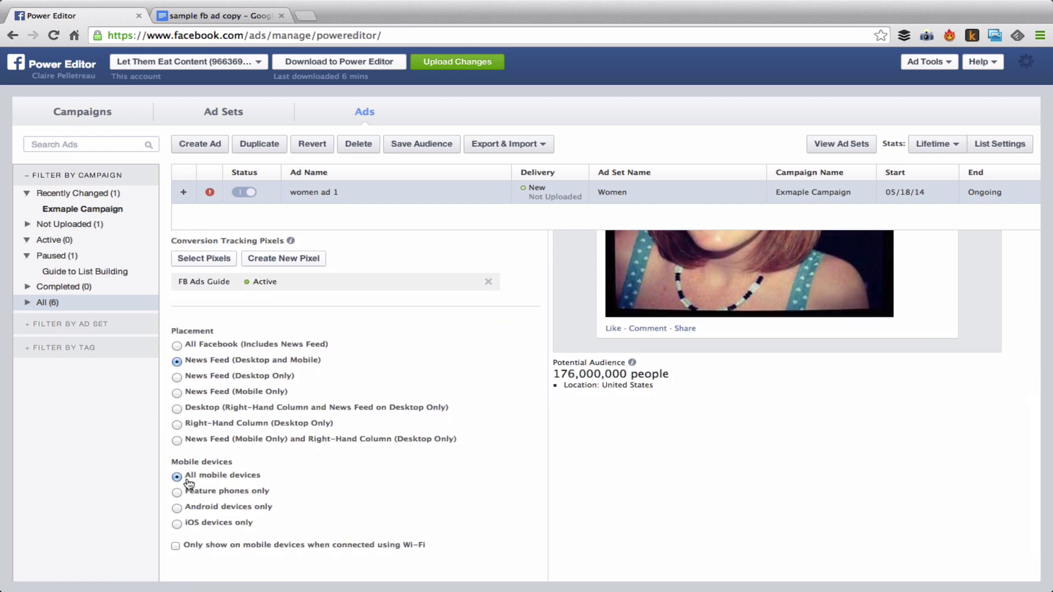
pyautogui.scroll(1, 291, 474)
pyautogui.scroll(5, 291, 474)
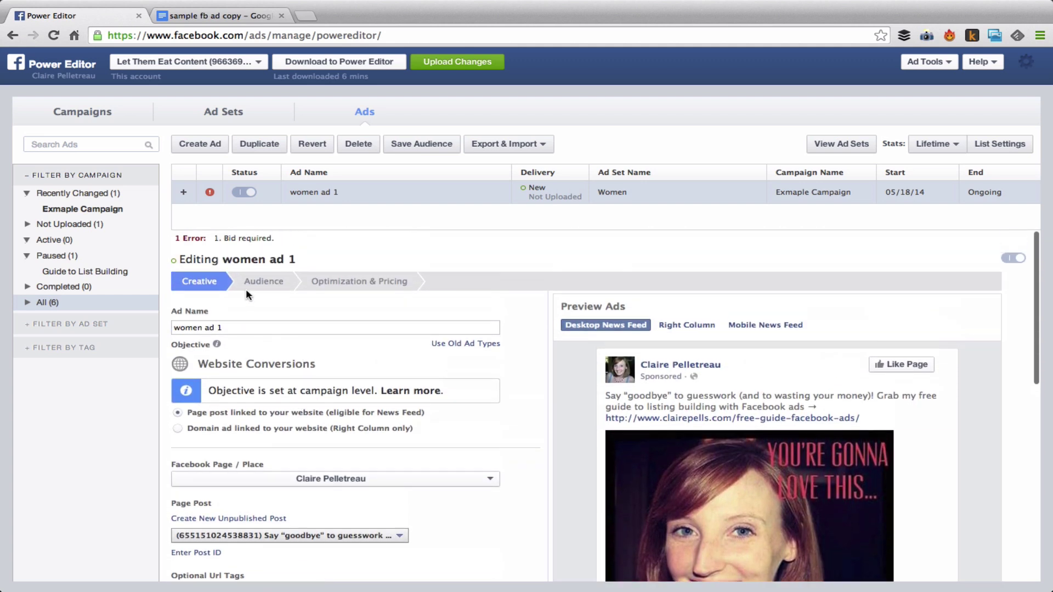
# Target the ad at women aged 20 to 30.
pyautogui.click(251, 286)
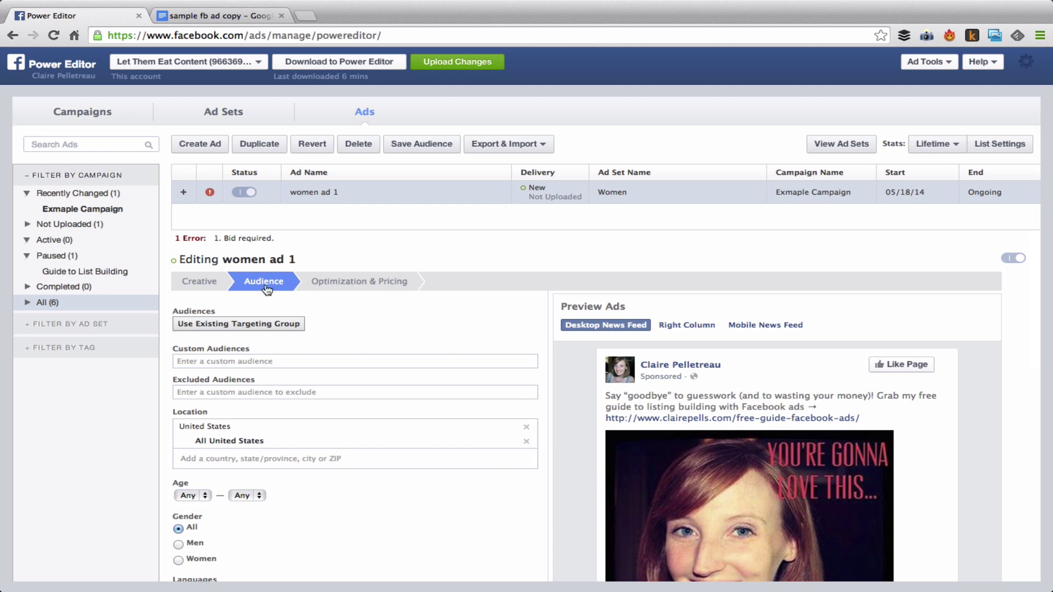
pyautogui.scroll(-1, 403, 332)
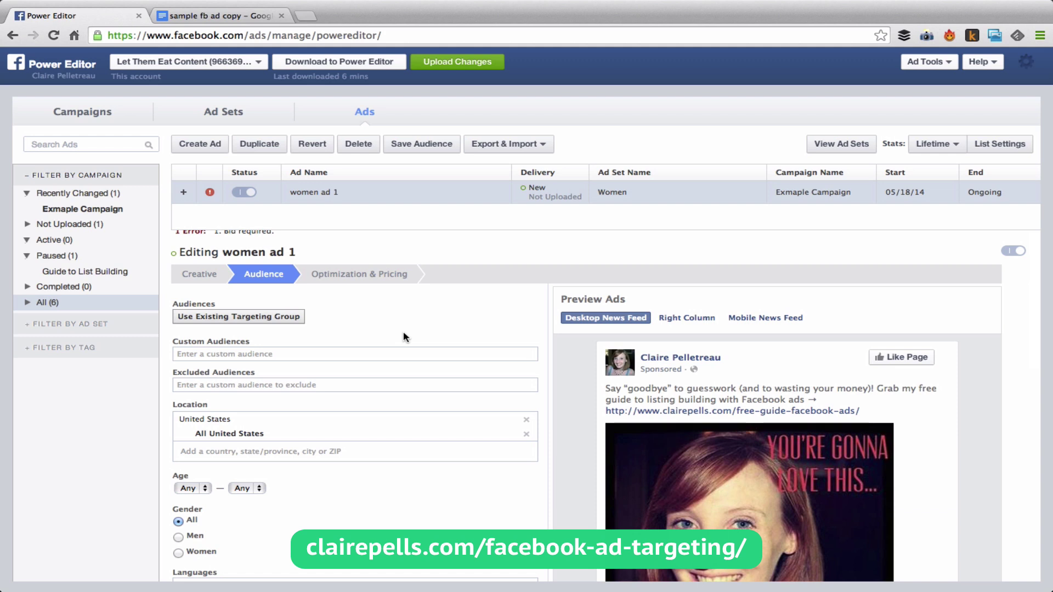
pyautogui.scroll(-3, 405, 337)
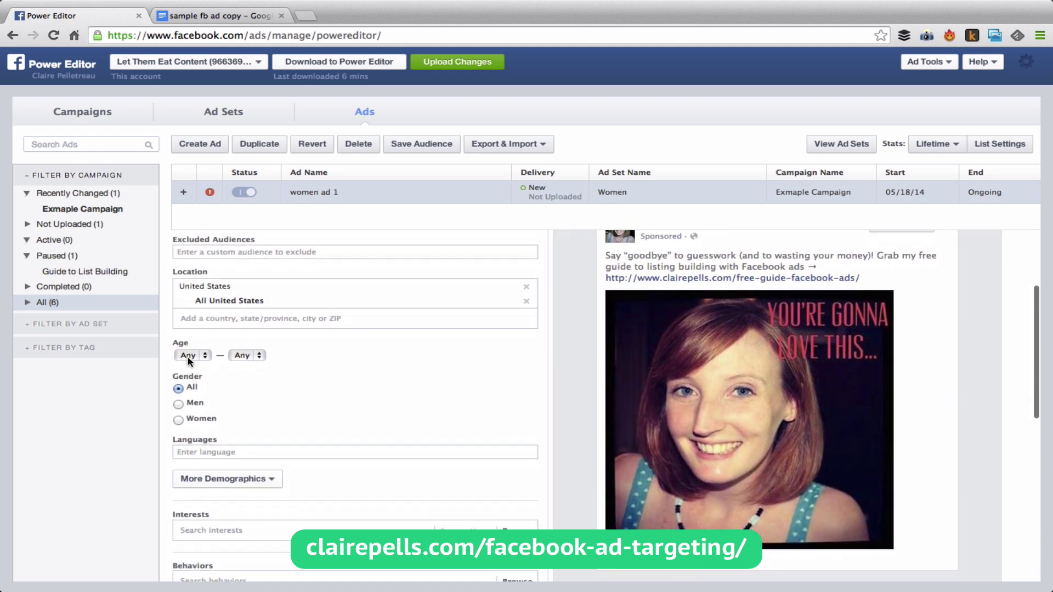
pyautogui.click(189, 355)
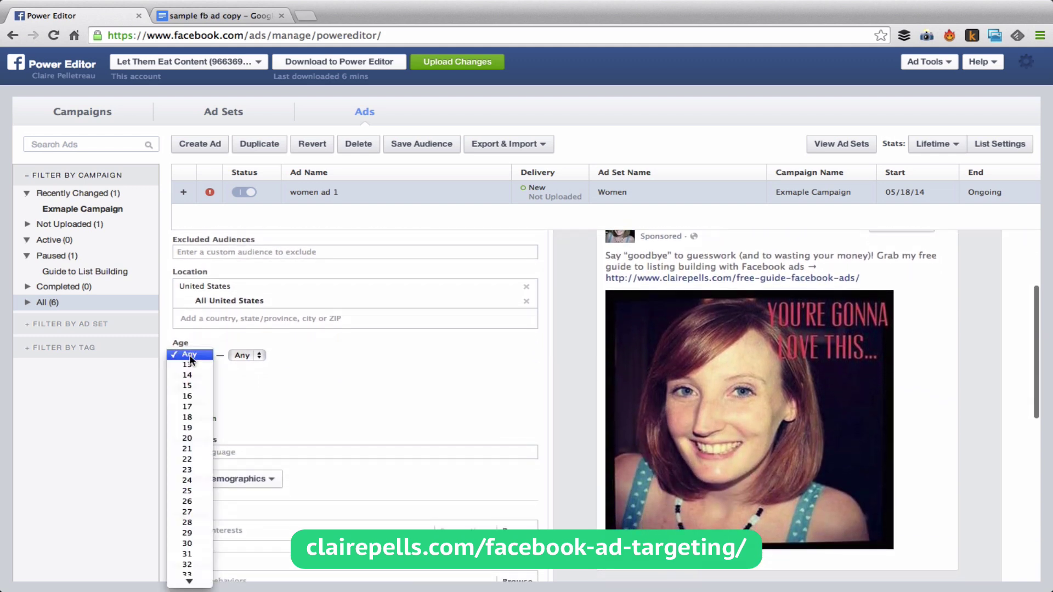
pyautogui.click(204, 438)
pyautogui.click(239, 356)
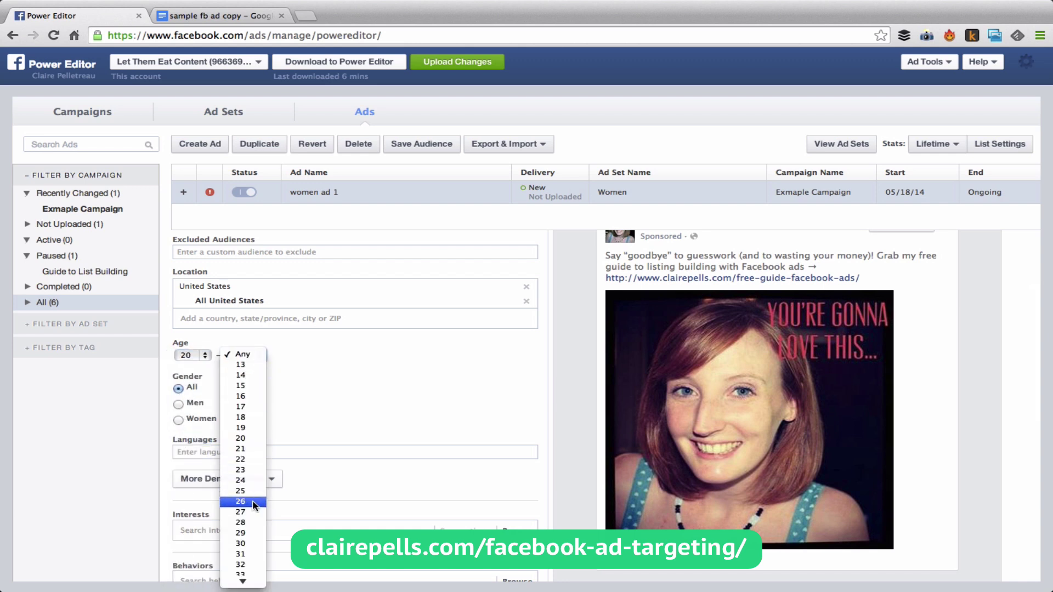
pyautogui.scroll(-3, 254, 503)
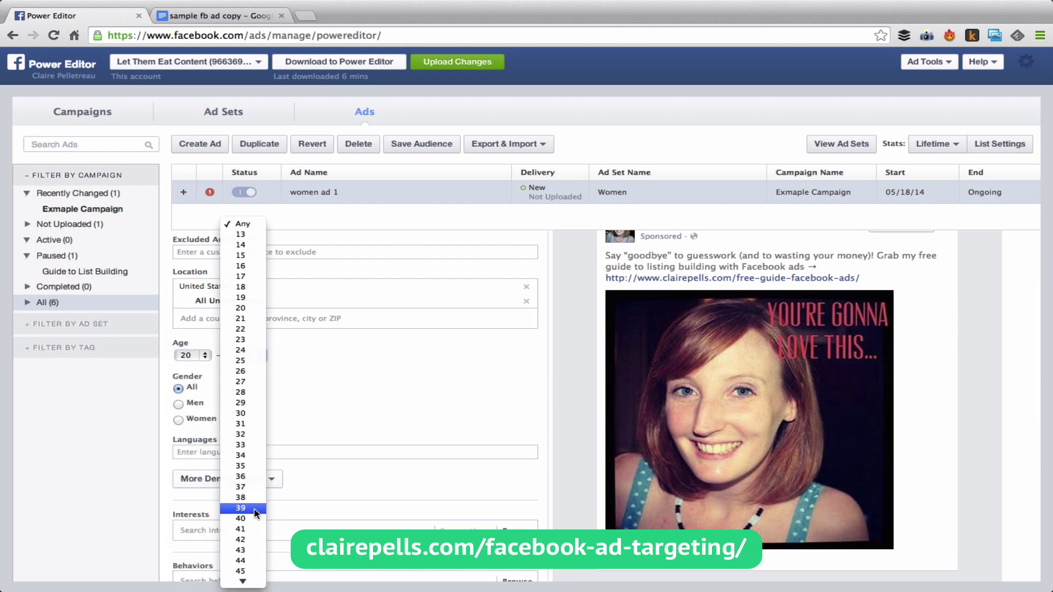
pyautogui.click(242, 413)
pyautogui.click(182, 422)
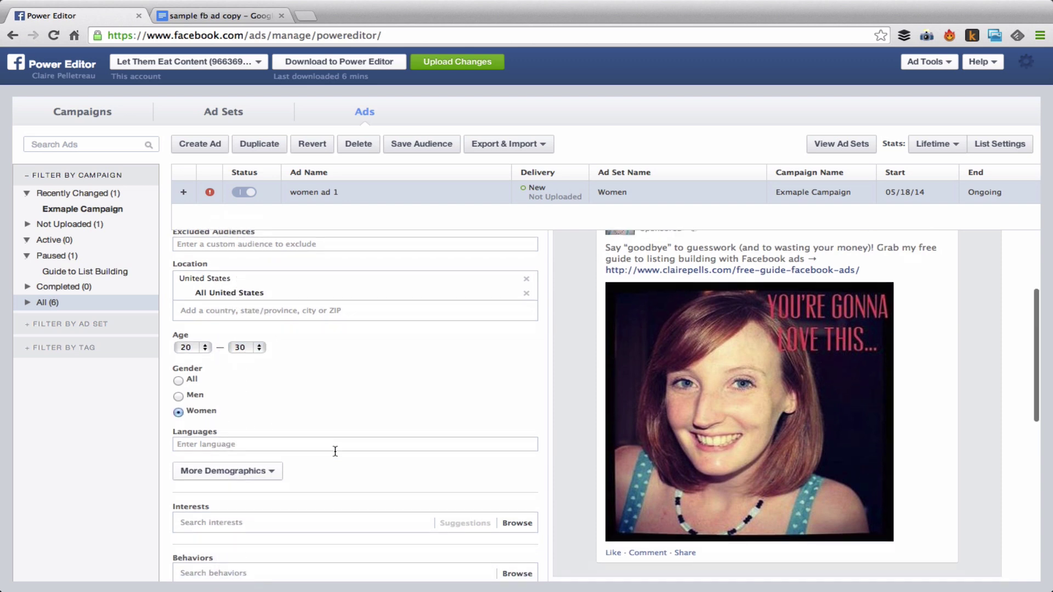
# Add 'marie forleo' (Marie Forleo) as a targeted interest.
pyautogui.scroll(-2, 333, 447)
pyautogui.click(315, 433)
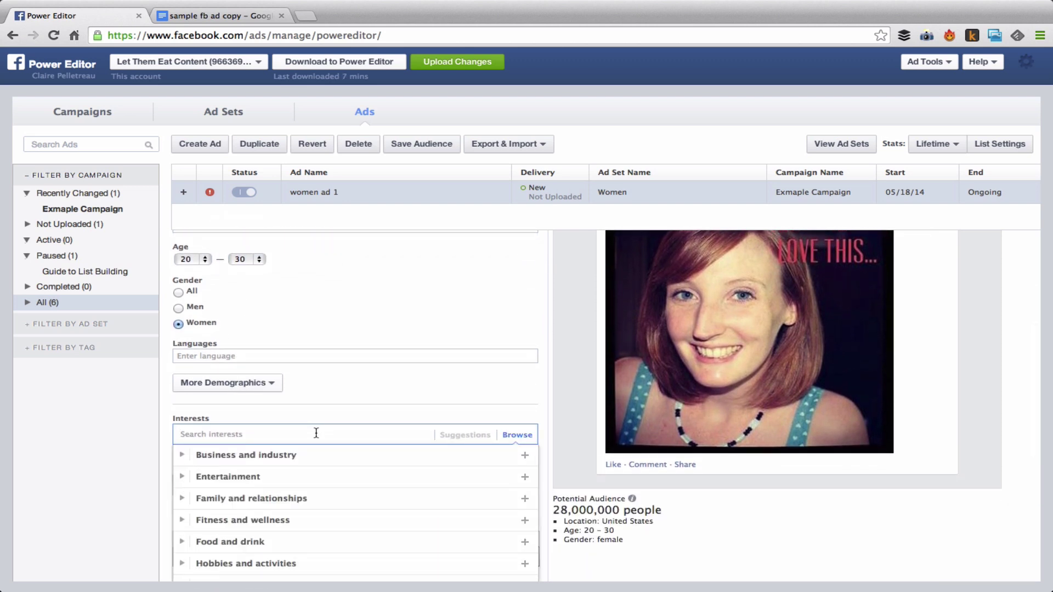
pyautogui.write('marie forleo')
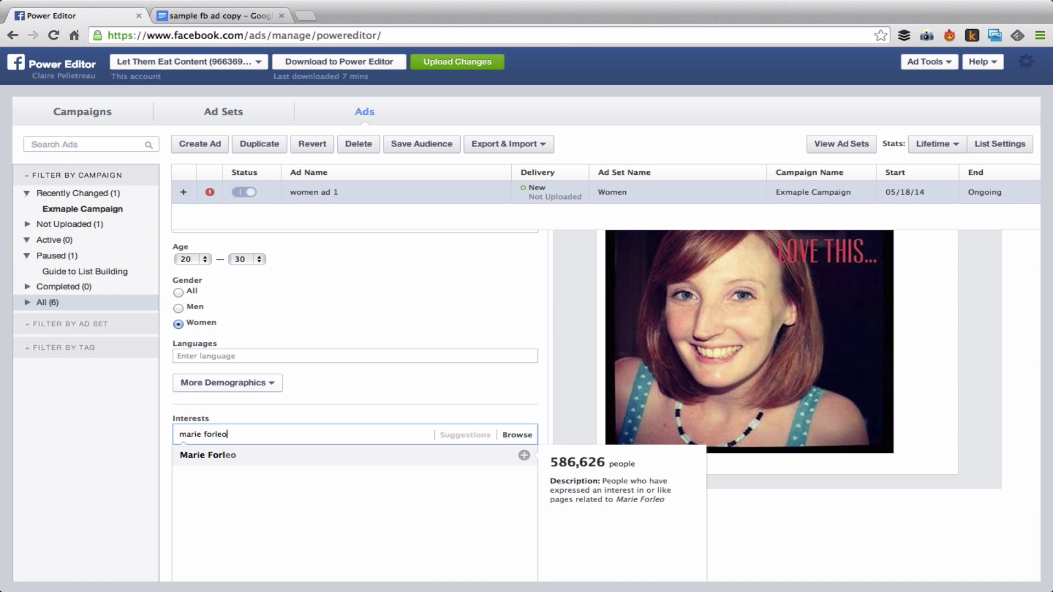
pyautogui.click(256, 458)
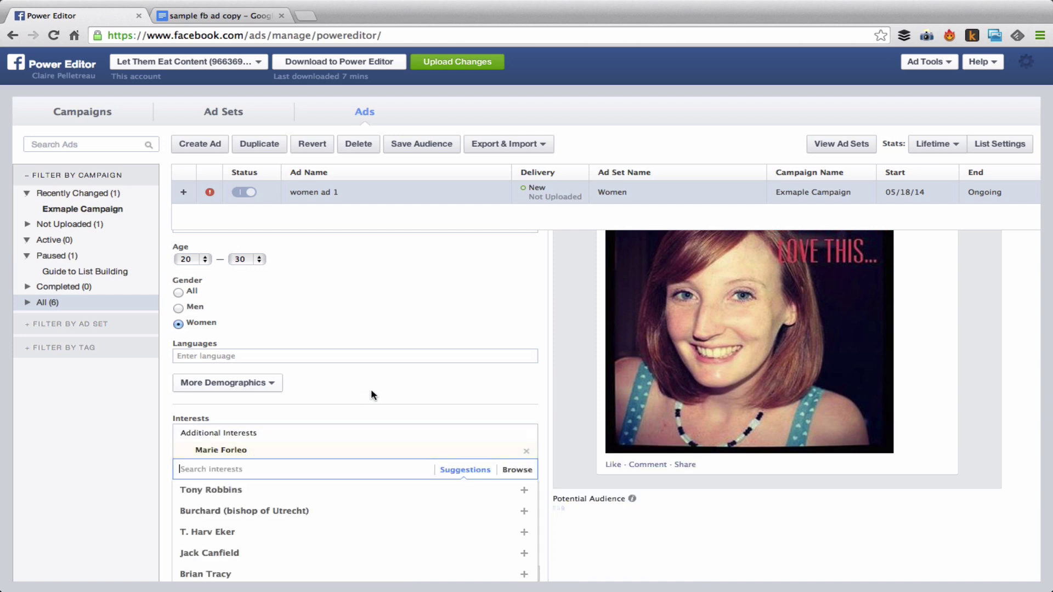
pyautogui.scroll(-1, 371, 389)
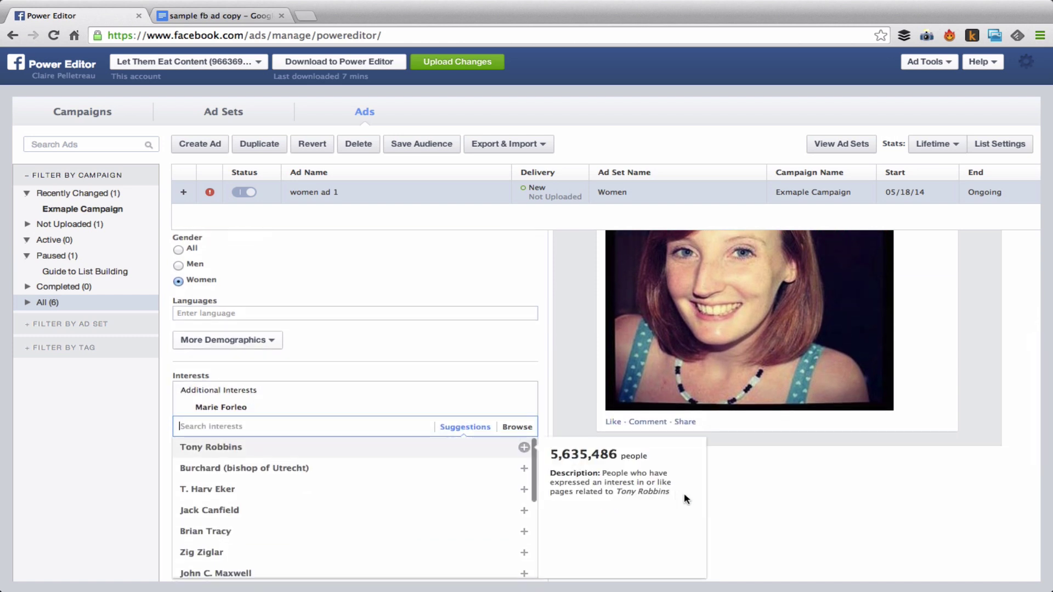
pyautogui.scroll(1, 835, 498)
pyautogui.scroll(-2, 384, 483)
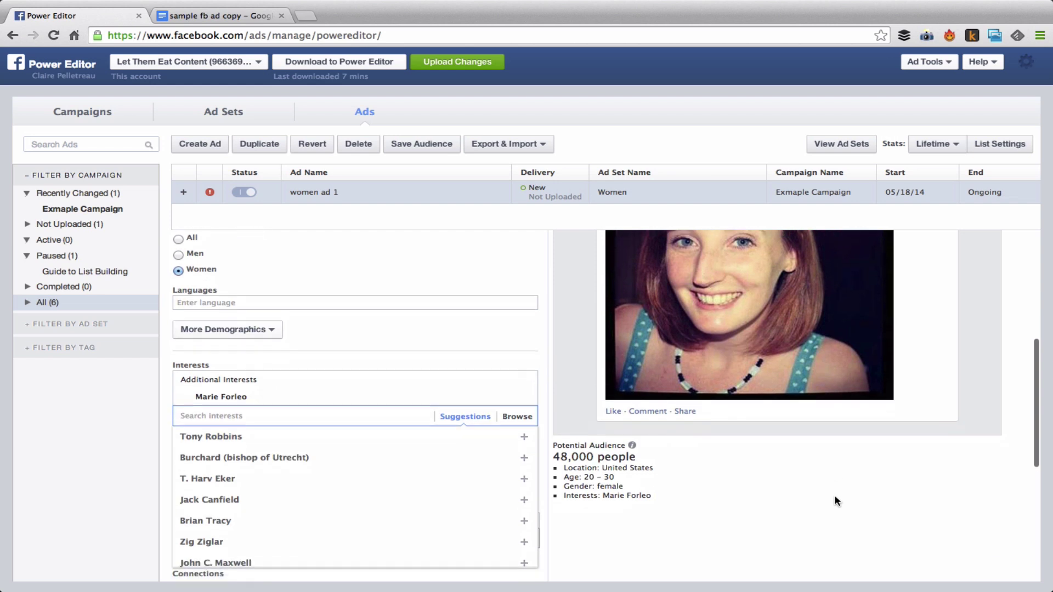
pyautogui.click(117, 464)
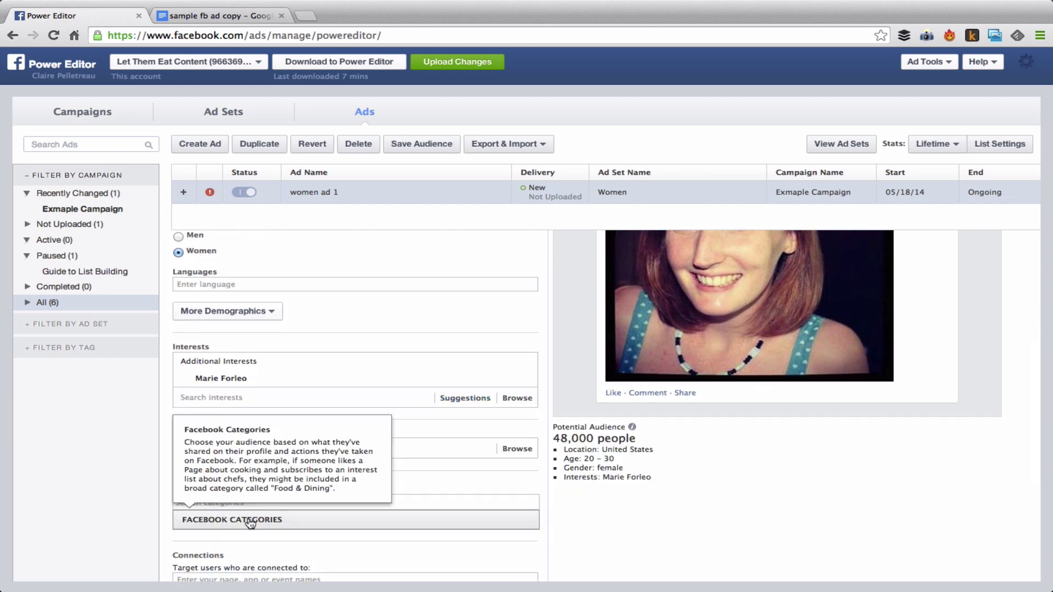
pyautogui.scroll(-1, 236, 500)
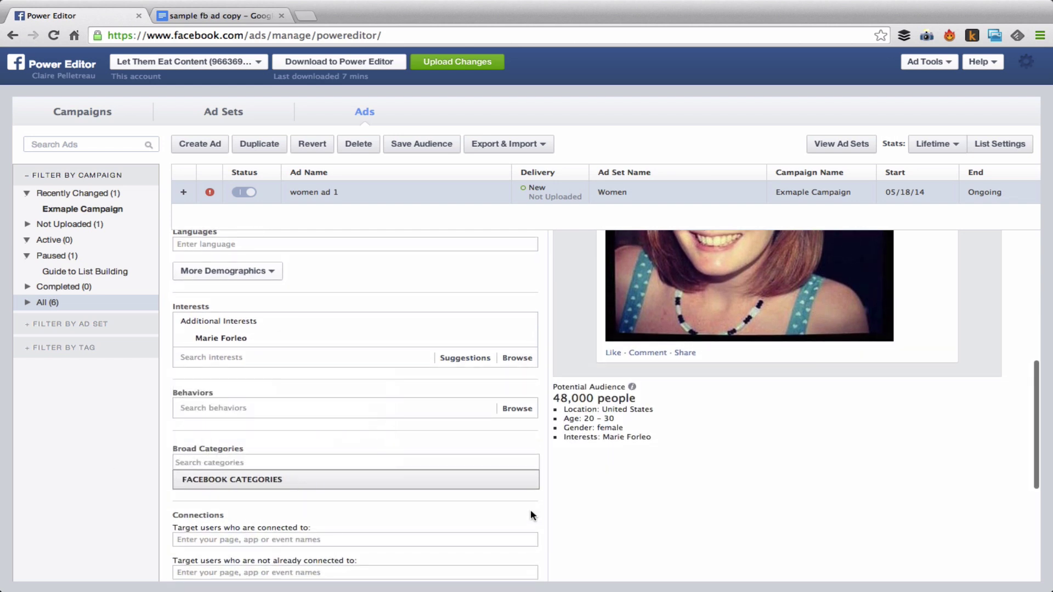
pyautogui.scroll(5, 608, 512)
pyautogui.scroll(3, 607, 511)
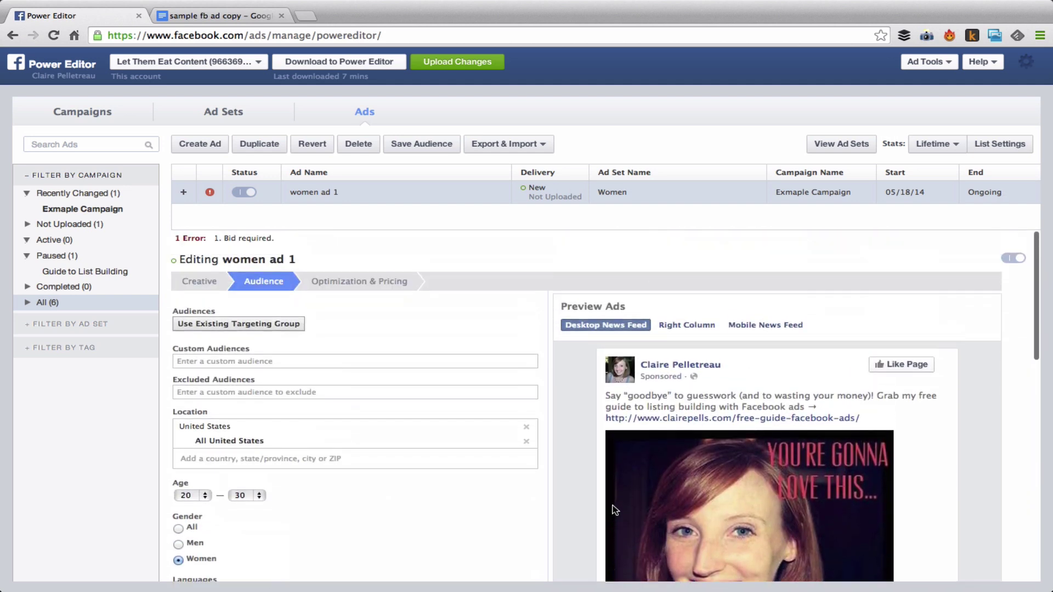
pyautogui.scroll(-5, 584, 534)
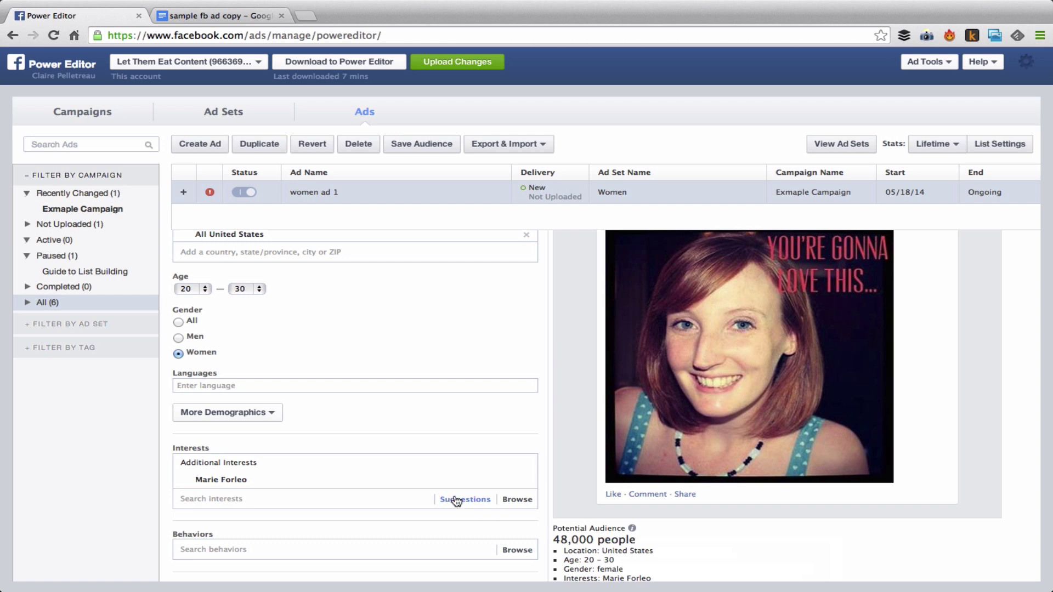
pyautogui.scroll(1, 369, 440)
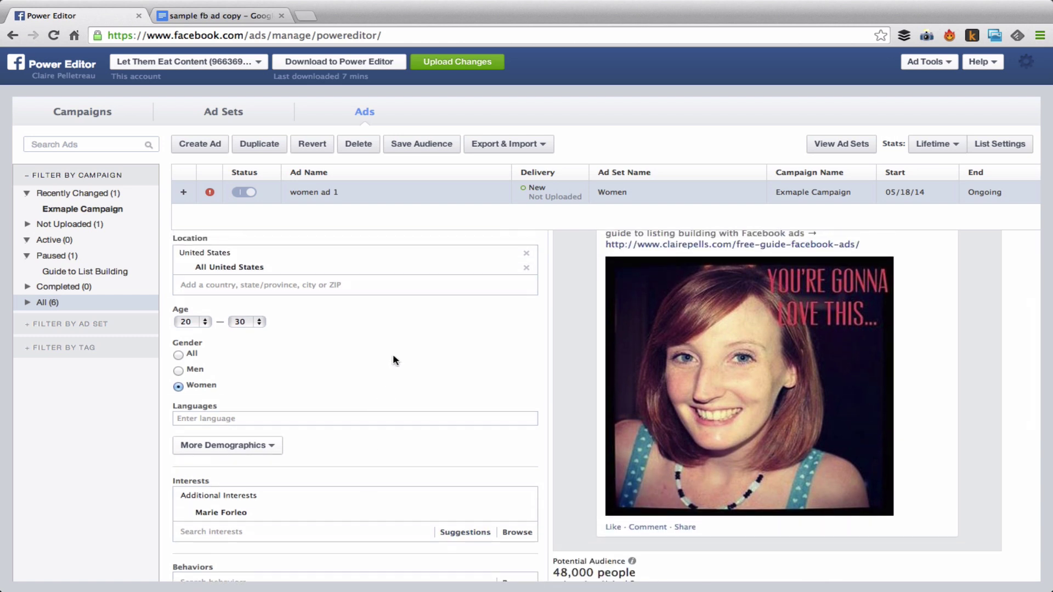
pyautogui.scroll(-5, 267, 380)
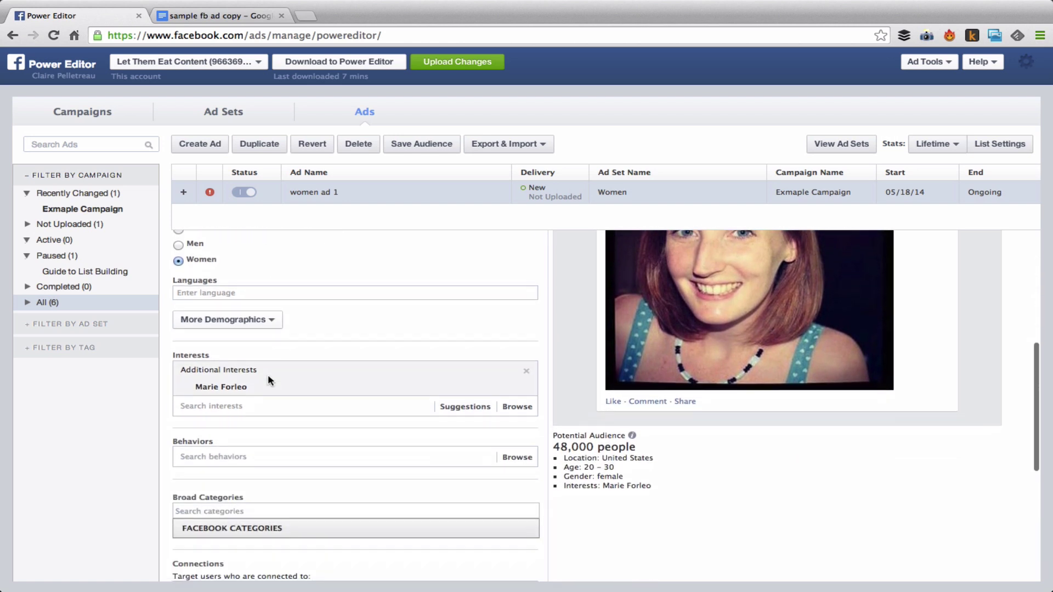
pyautogui.scroll(1, 708, 461)
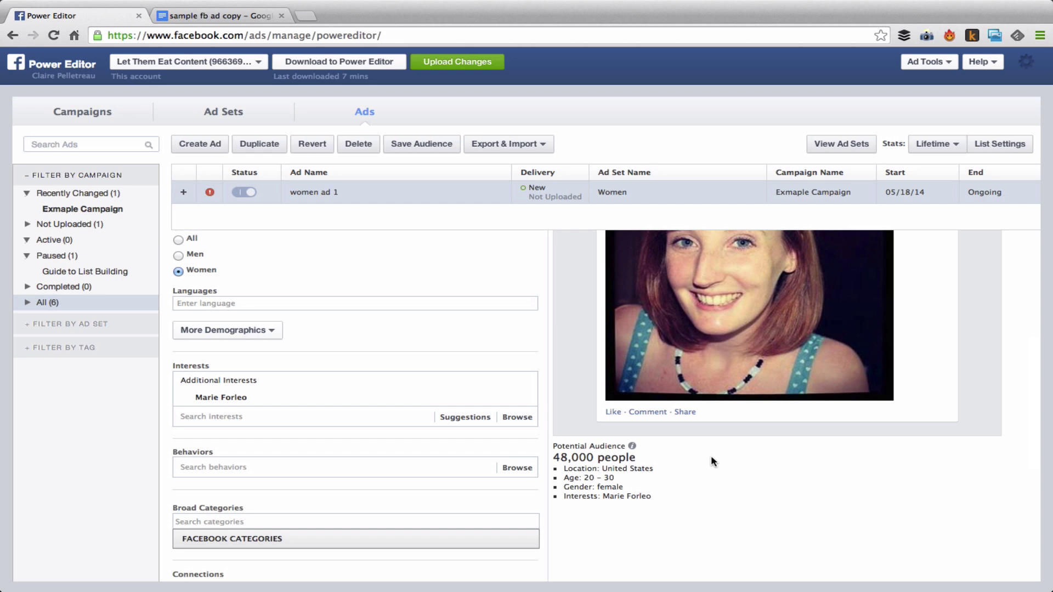
pyautogui.scroll(1, 711, 458)
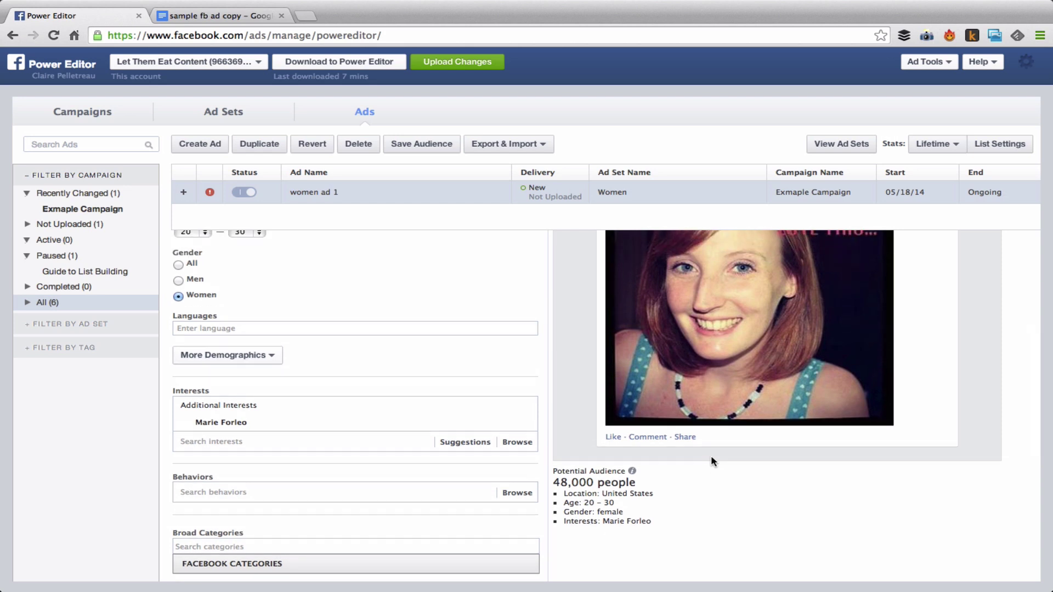
pyautogui.scroll(3, 712, 461)
pyautogui.scroll(5, 713, 460)
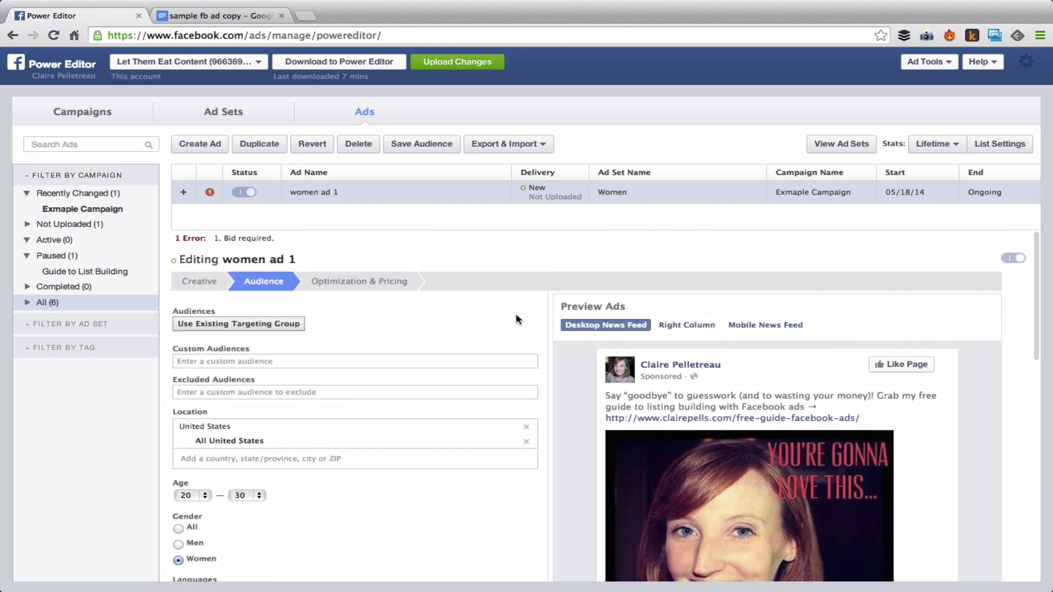
# Choose Optimized CPM pricing with default bids in the Optimization & Pricing settings.
pyautogui.click(373, 282)
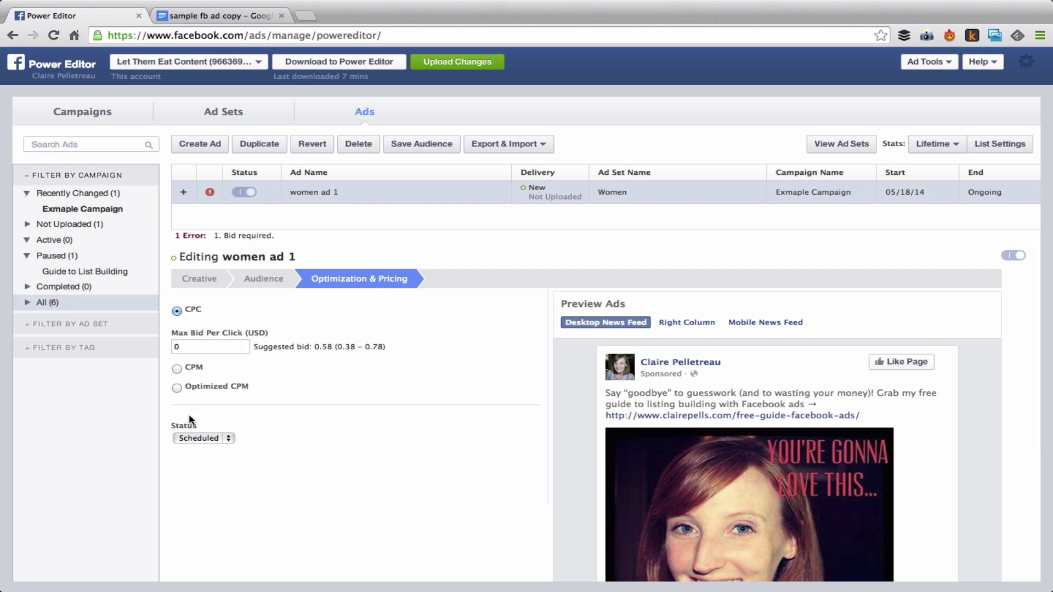
pyautogui.click(177, 388)
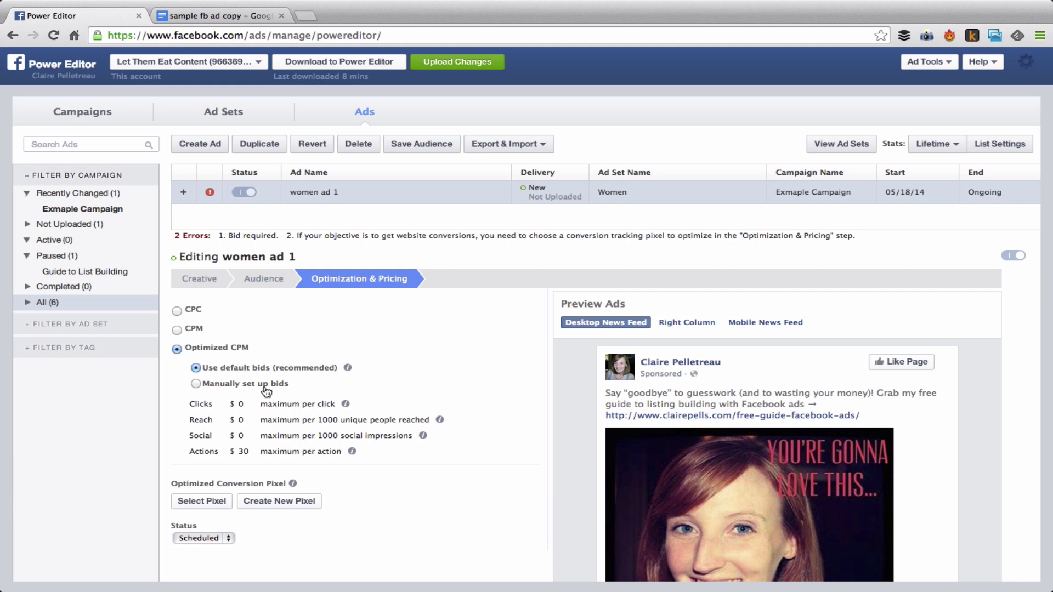
pyautogui.scroll(-2, 266, 391)
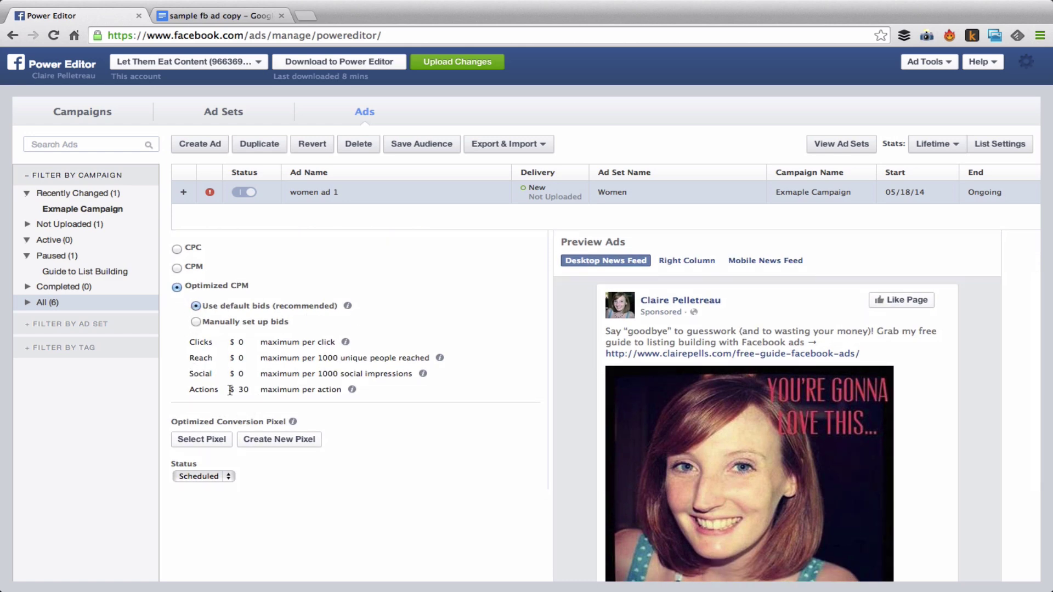
# Select FB Ads Guide as the conversion-tracking pixel.
pyautogui.click(197, 441)
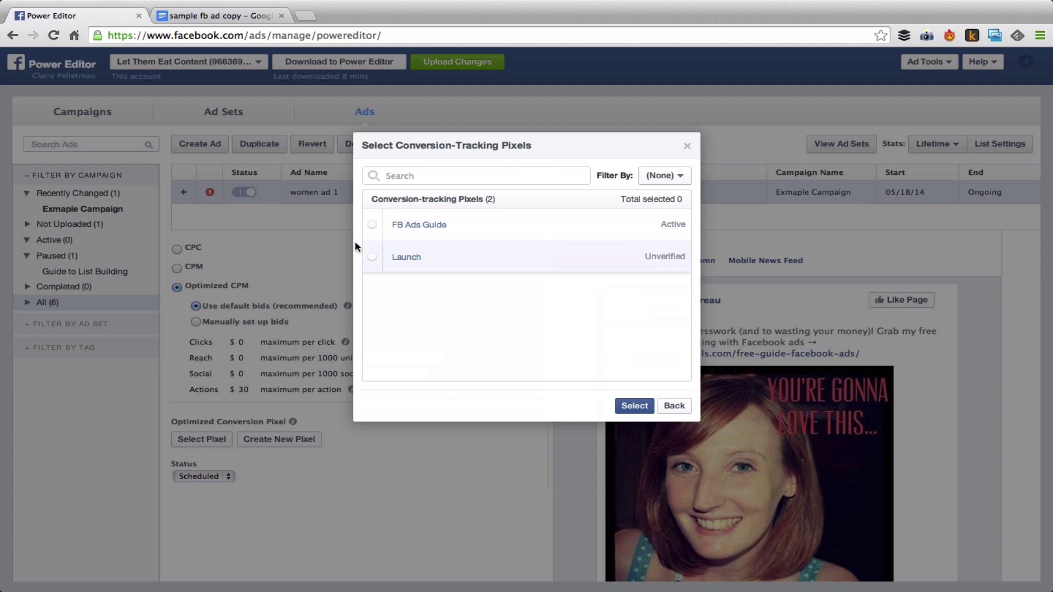
pyautogui.click(414, 225)
pyautogui.click(635, 405)
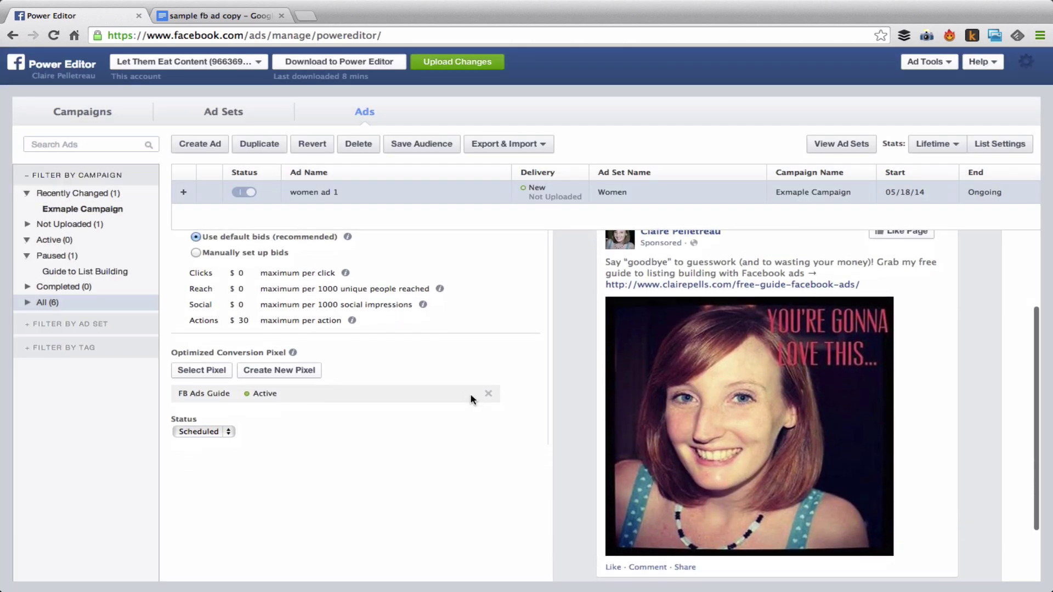
# Upload the changes despite the warning, leaving women ad 1 pending review.
pyautogui.scroll(2, 471, 400)
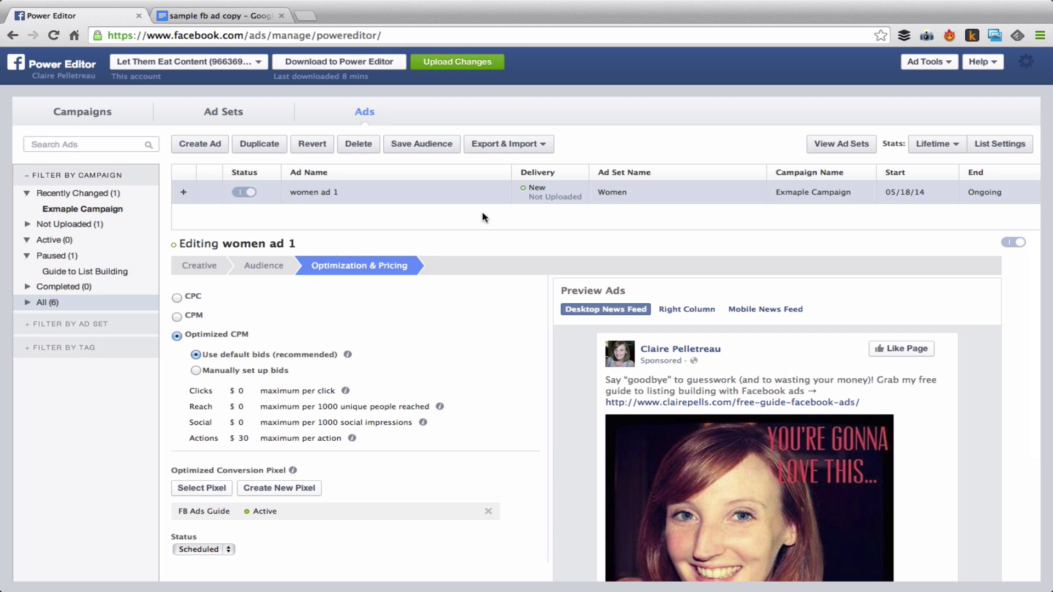
pyautogui.click(477, 67)
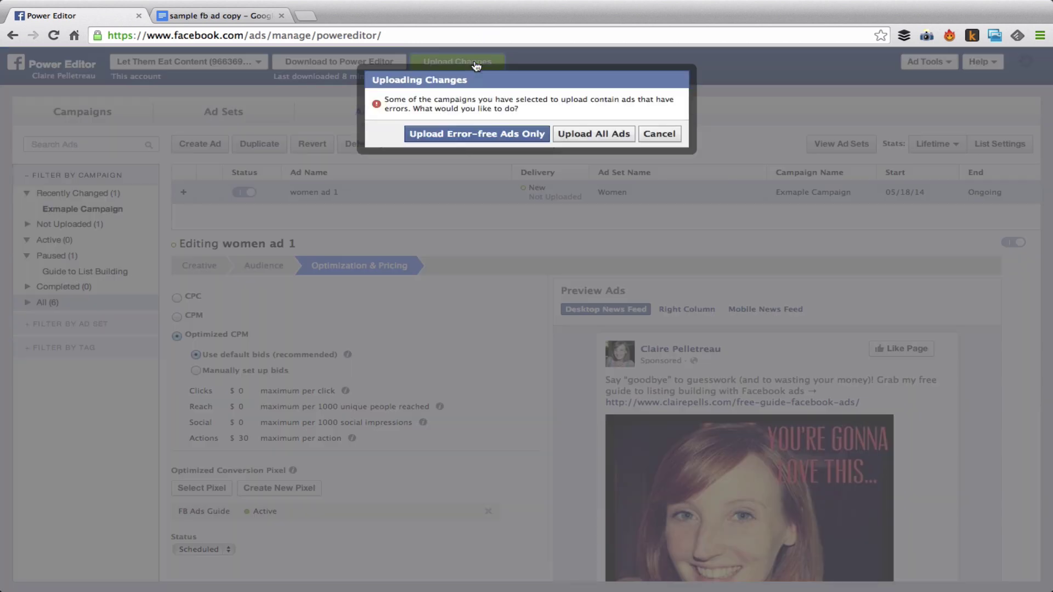
pyautogui.press('Return')
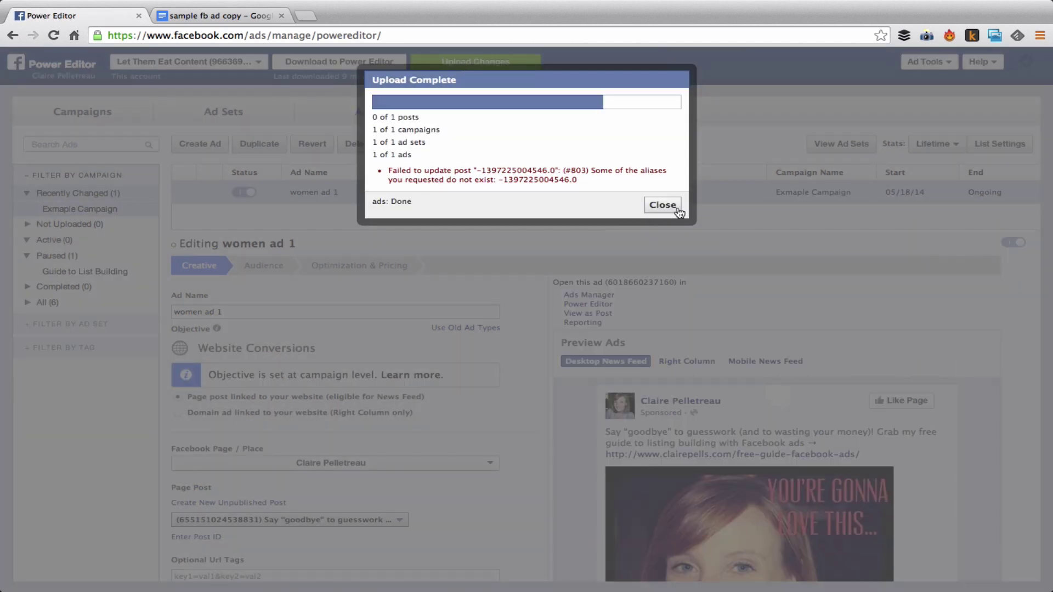
pyautogui.click(663, 205)
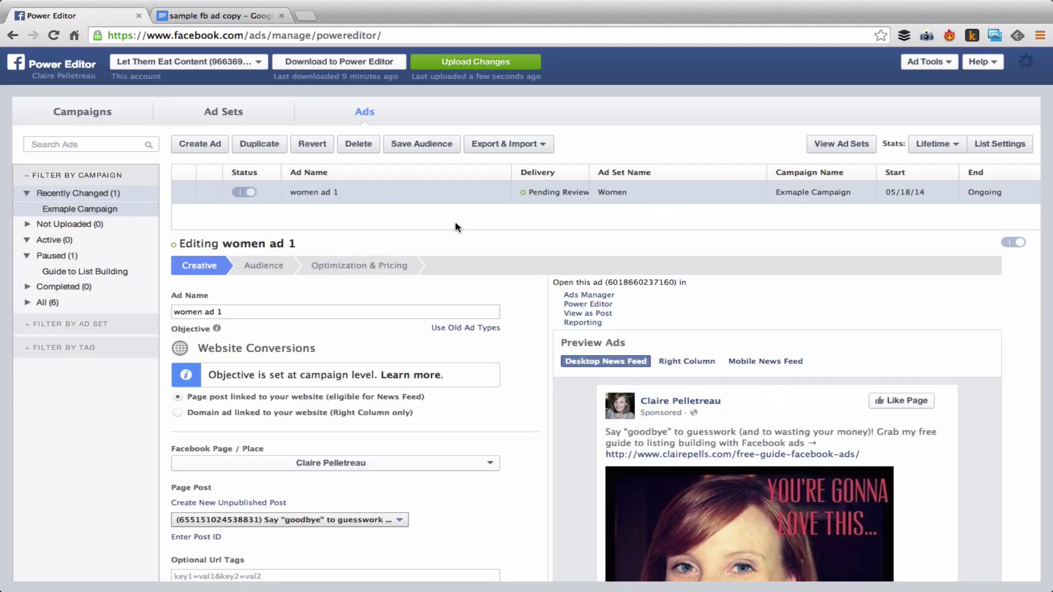